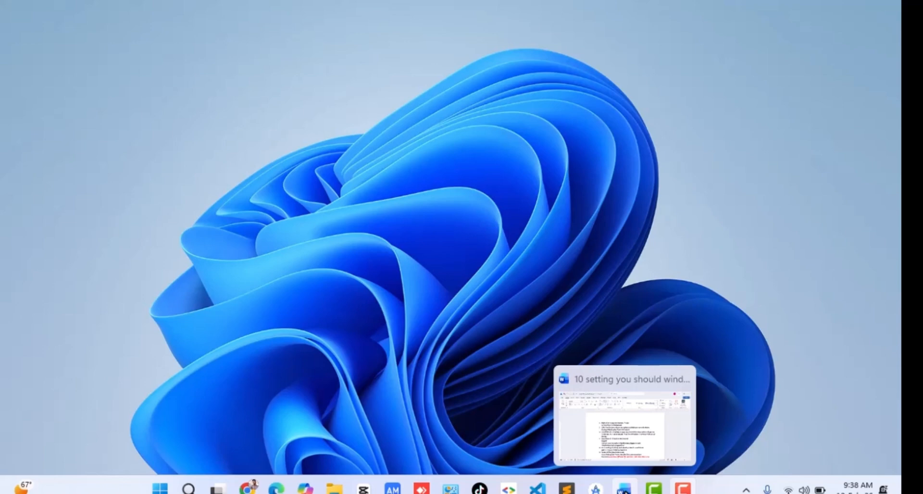
# Check which commands the taskbar shortcut menu offers for the running Word document
pyautogui.rightClick(623, 488)
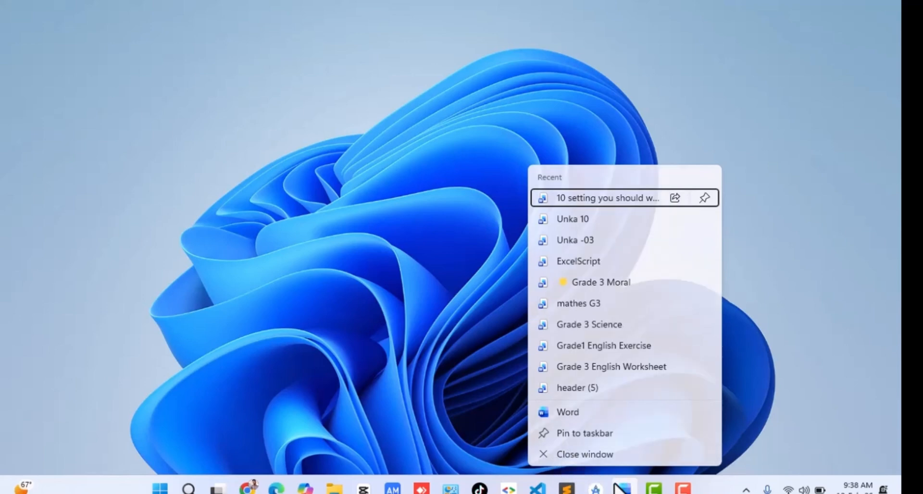
pyautogui.click(620, 488)
pyautogui.moveTo(683, 490)
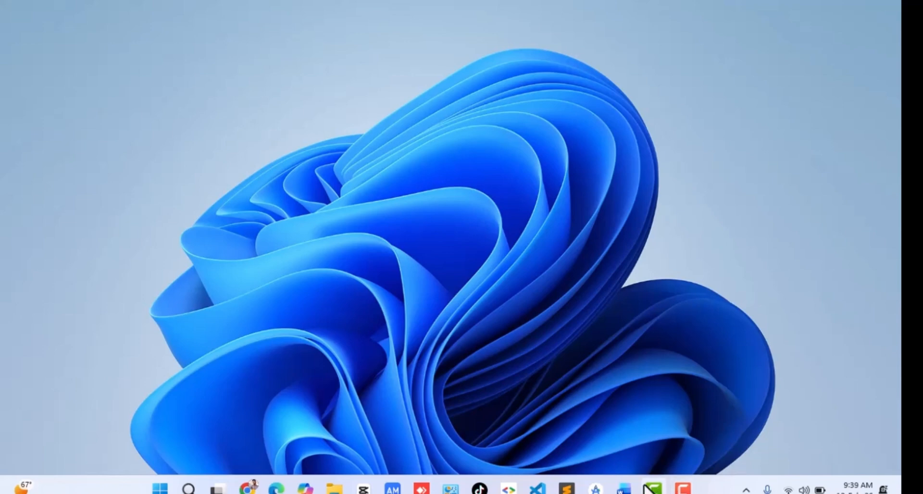
pyautogui.click(625, 491)
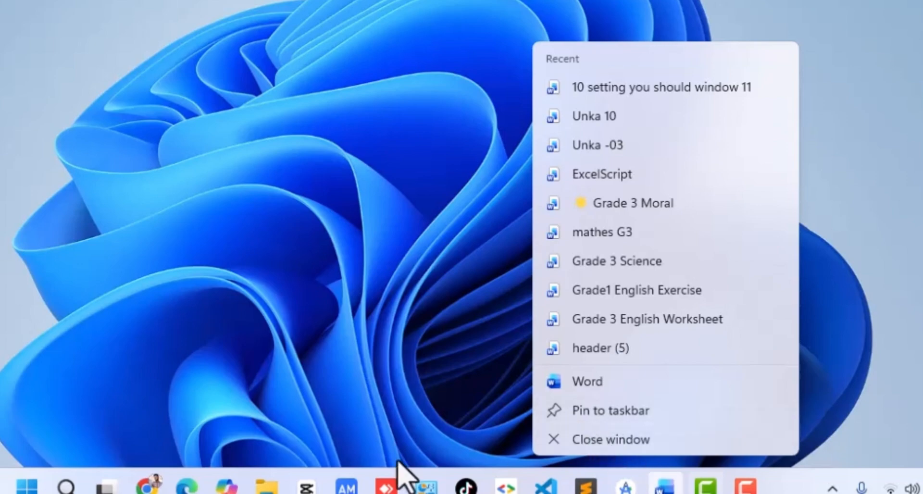
pyautogui.click(97, 447)
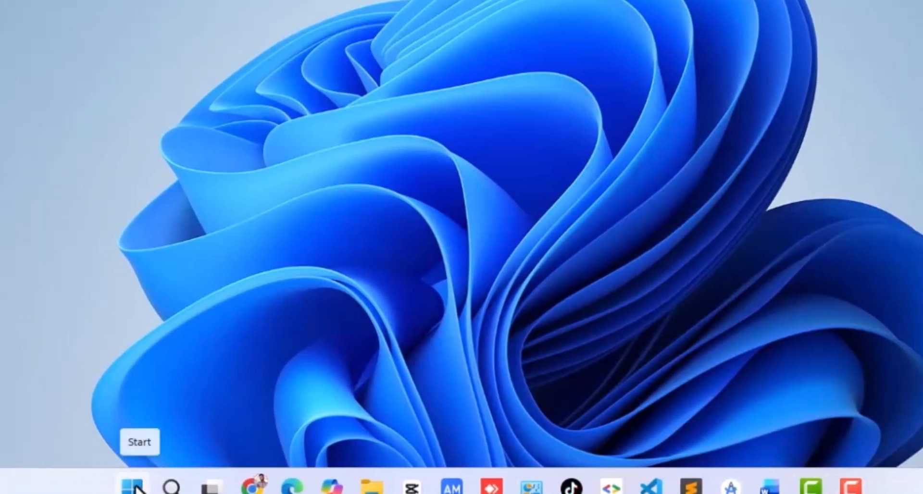
# Enable End Task for the taskbar in the Advanced system settings and close Settings
pyautogui.click(135, 486)
pyautogui.rightClick(133, 488)
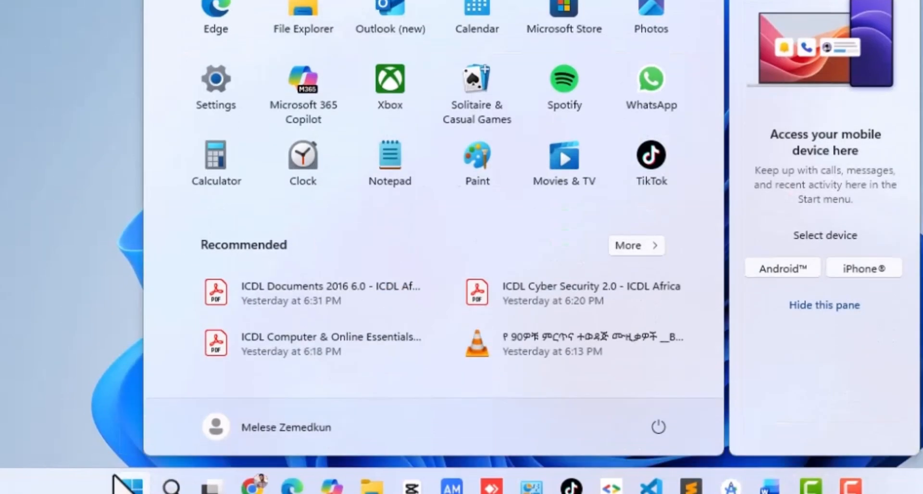
pyautogui.moveTo(45, 421)
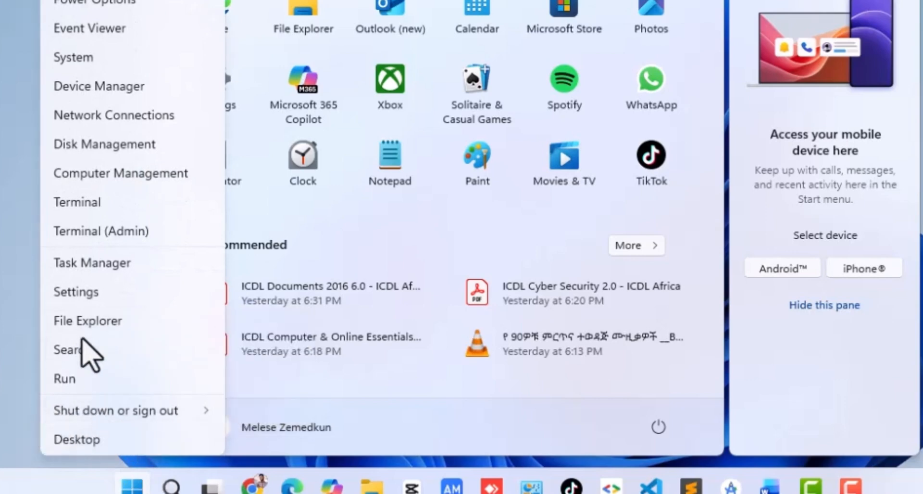
pyautogui.click(75, 293)
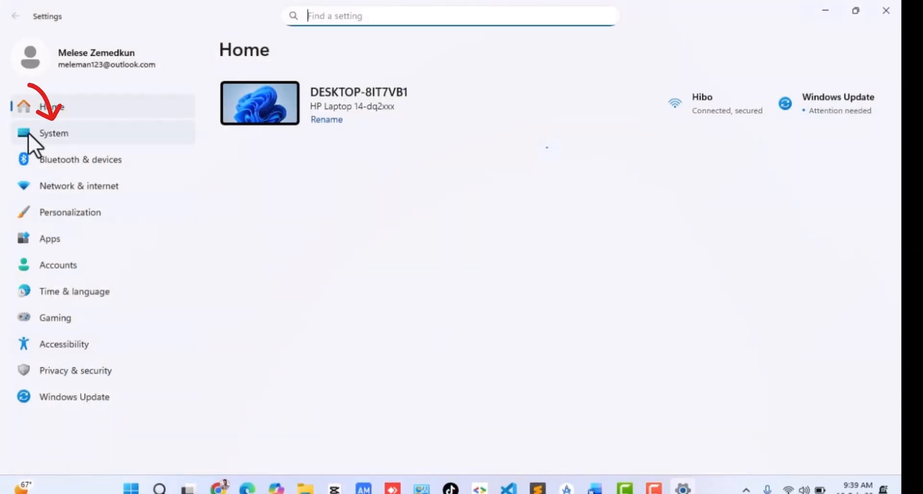
pyautogui.click(50, 134)
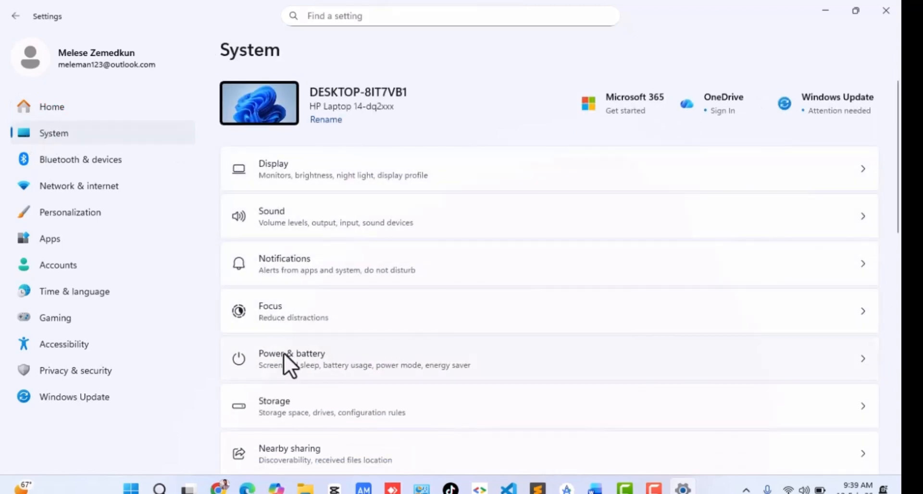
pyautogui.scroll(-5, 283, 352)
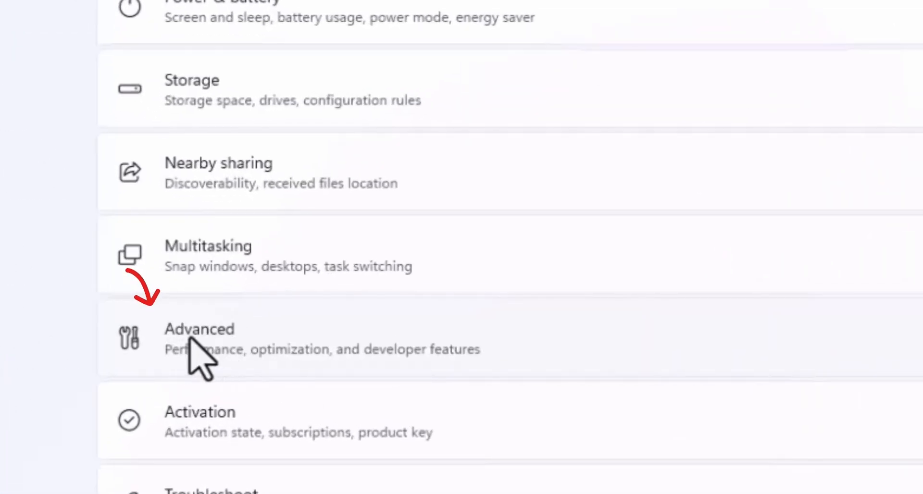
pyautogui.click(189, 337)
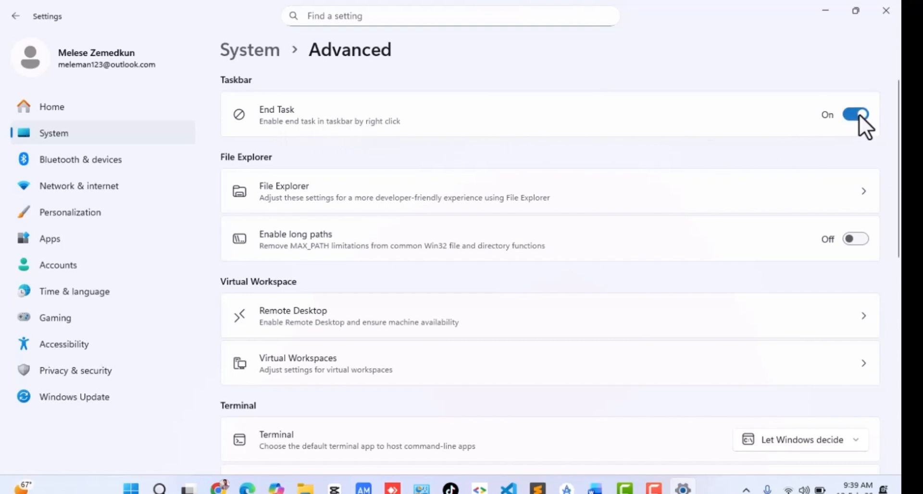
pyautogui.click(885, 11)
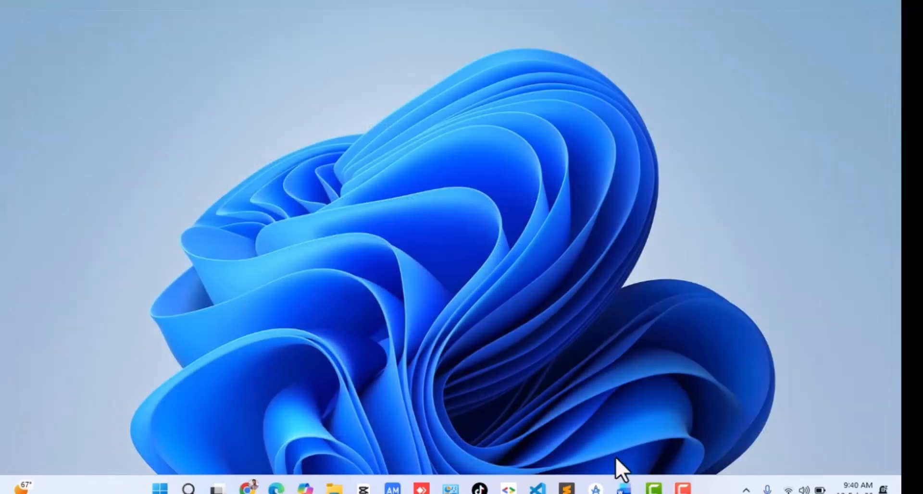
# Look for the End task command in Word's taskbar shortcut menu and dismiss the menu without ending Word
pyautogui.moveTo(625, 487)
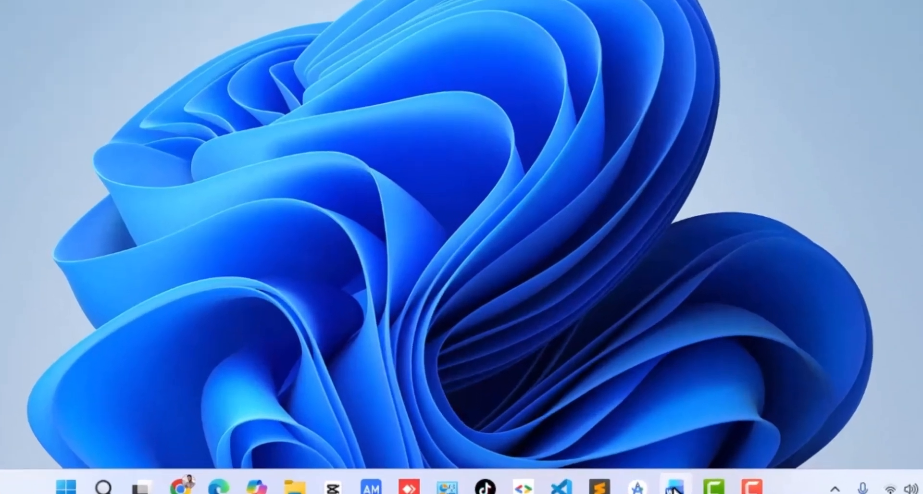
pyautogui.rightClick(624, 488)
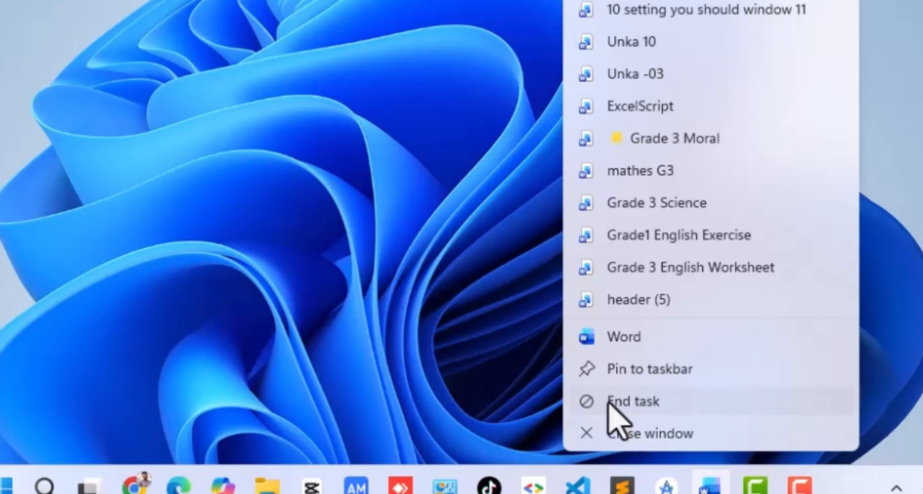
pyautogui.click(497, 355)
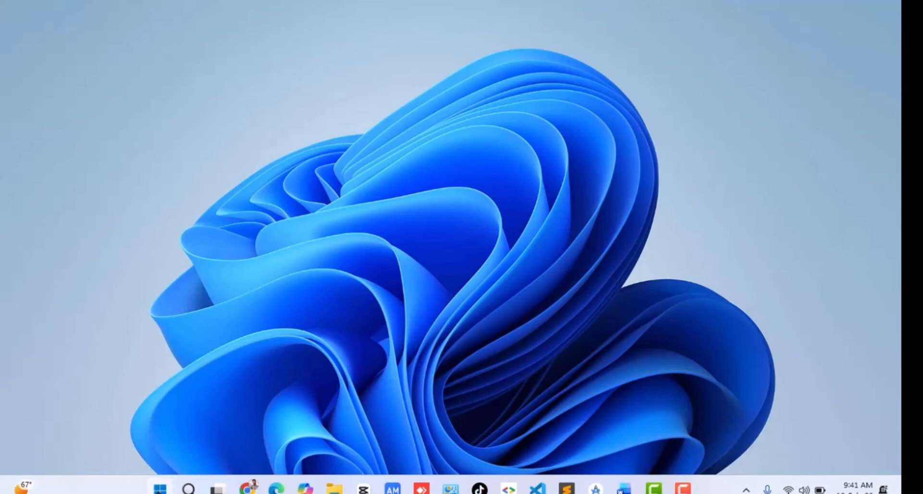
# Open the Start folders options under Personalization and turn on Settings so it appears beside the Power button
pyautogui.click(161, 489)
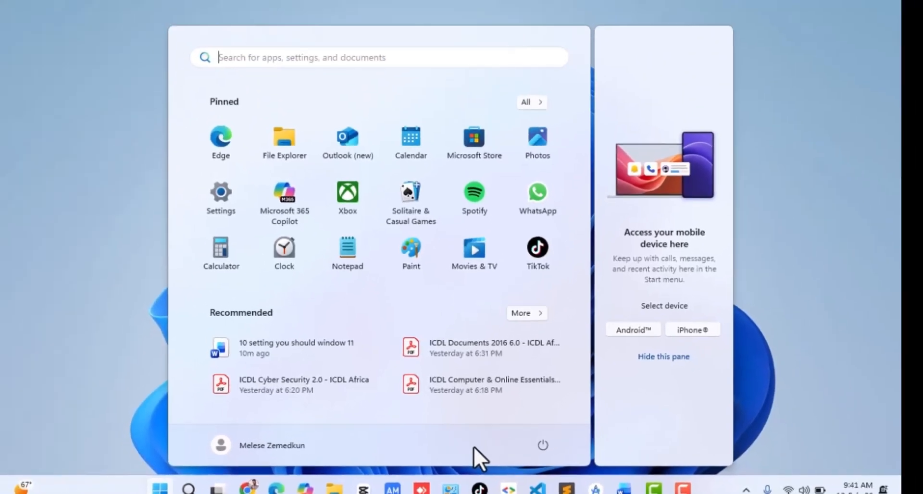
pyautogui.rightClick(160, 489)
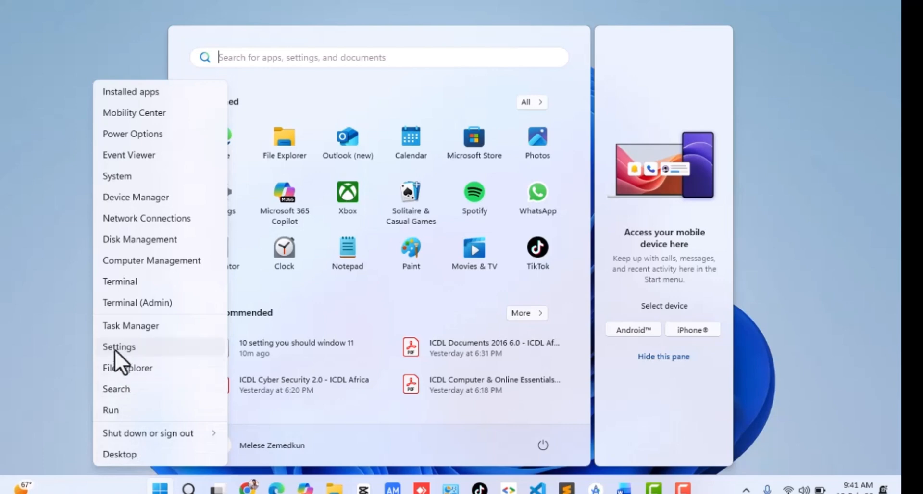
pyautogui.click(114, 349)
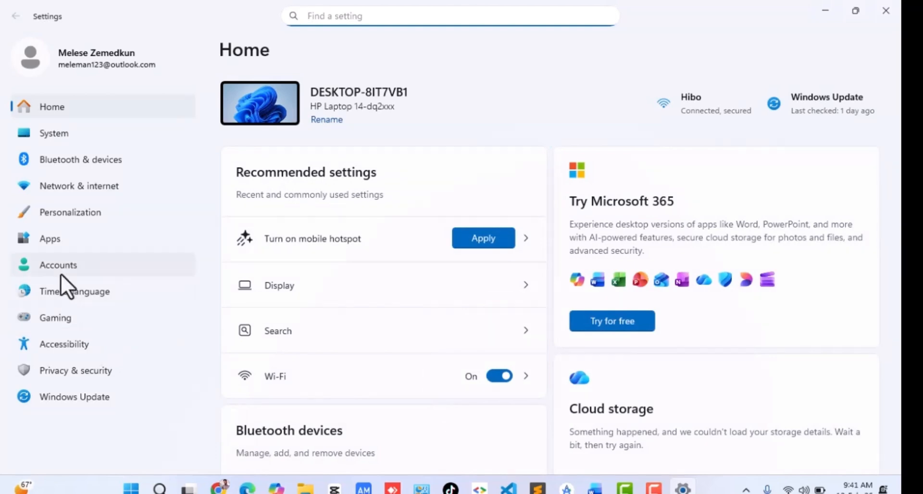
pyautogui.click(56, 212)
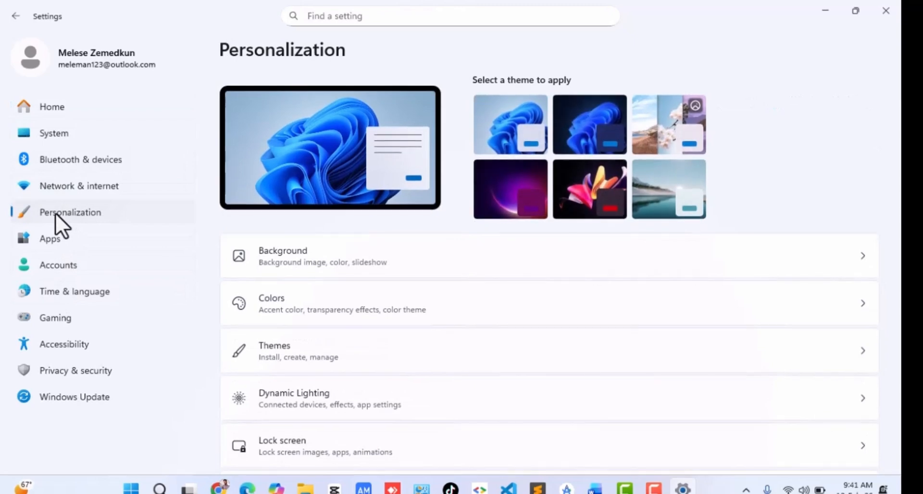
pyautogui.scroll(-2, 324, 292)
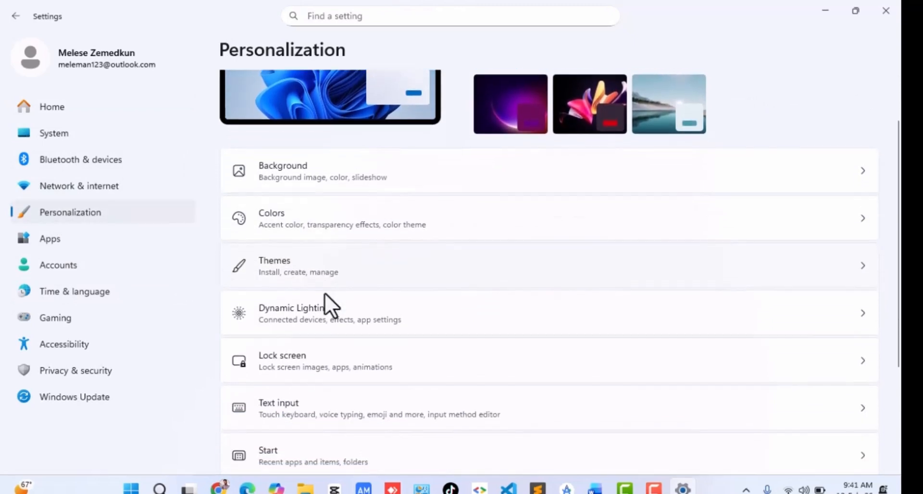
pyautogui.scroll(-3, 324, 293)
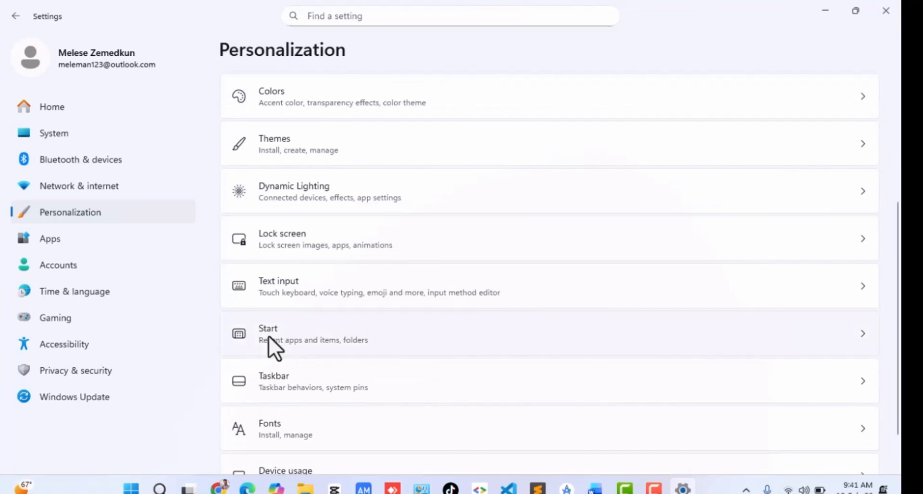
pyautogui.click(268, 335)
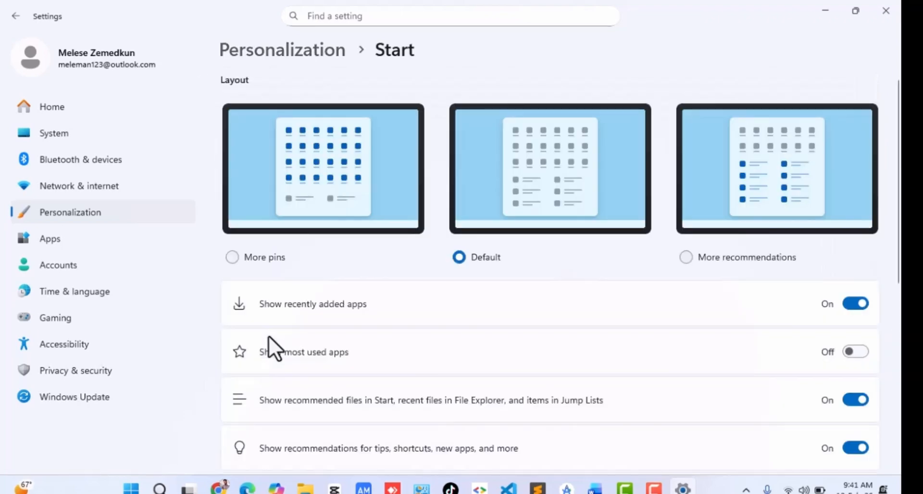
pyautogui.scroll(-4, 293, 337)
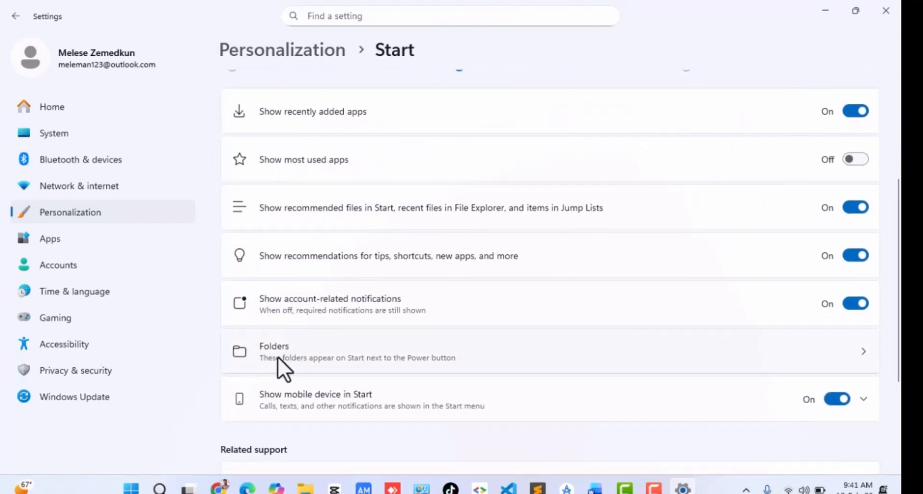
pyautogui.click(238, 353)
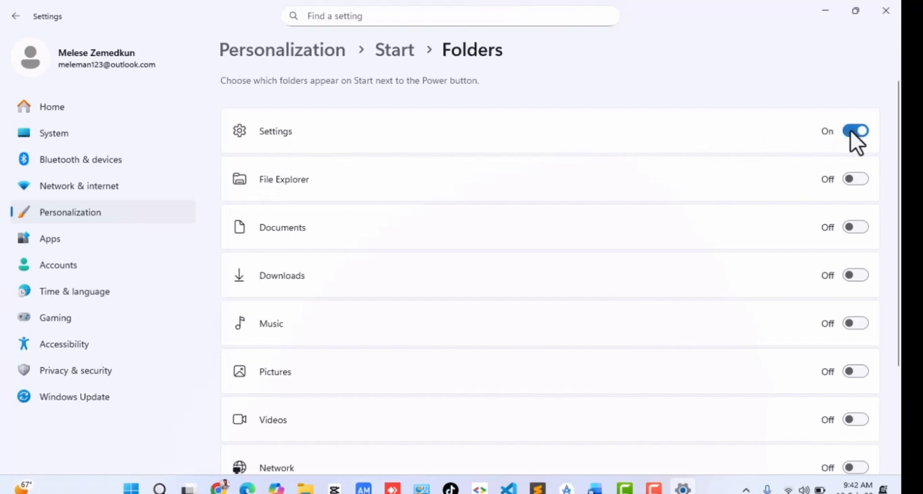
# Turn on the Network folder for Start and check its icon beside the Power button in the Start menu
pyautogui.scroll(-2, 272, 347)
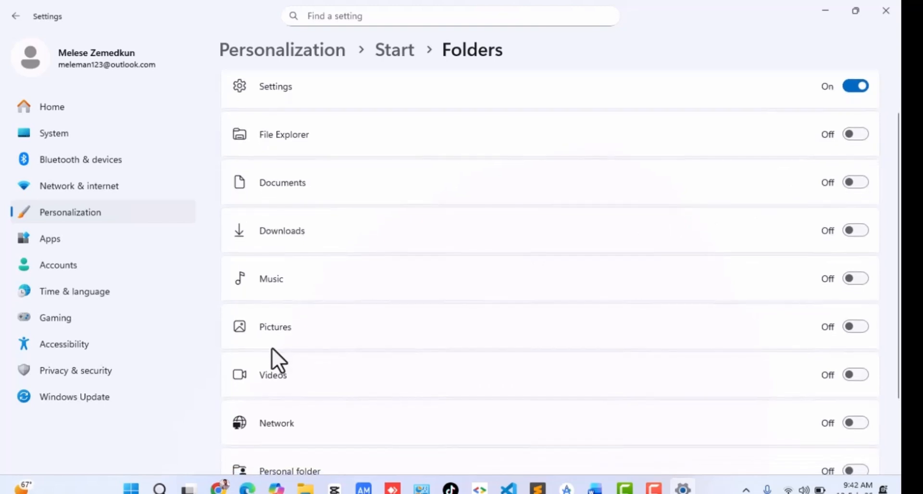
pyautogui.scroll(-1, 272, 348)
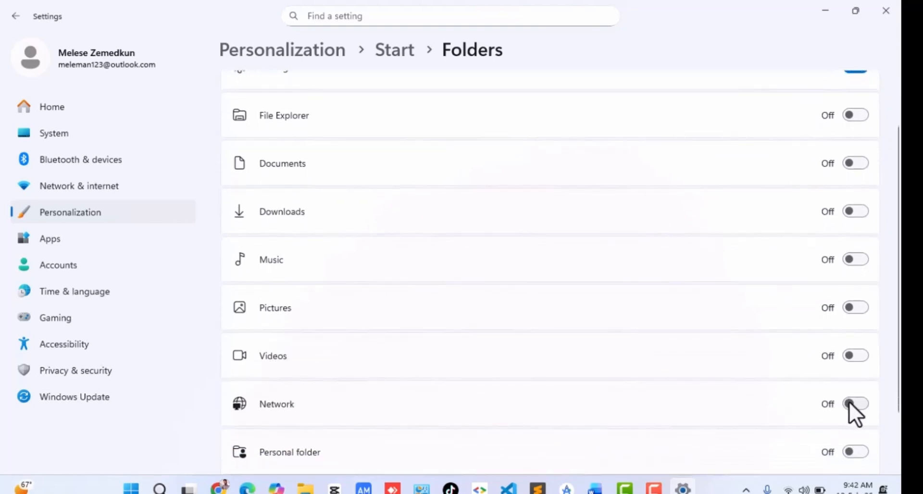
pyautogui.click(864, 405)
pyautogui.click(131, 488)
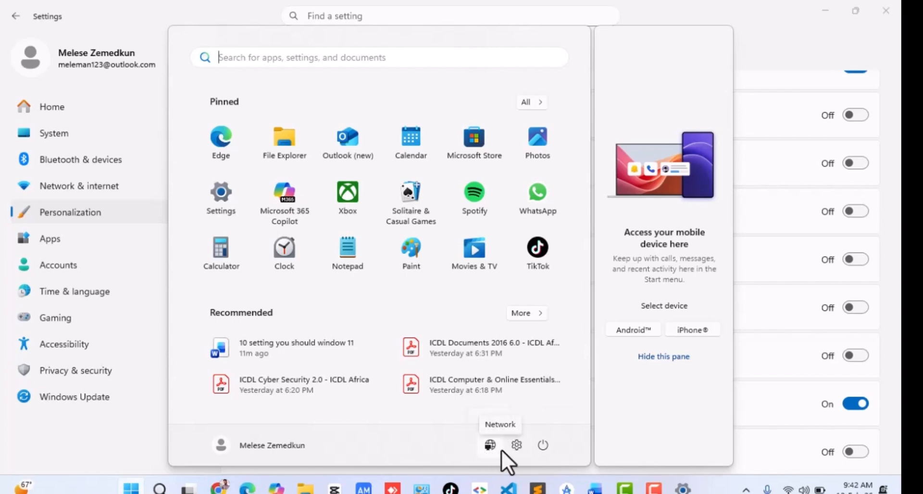
pyautogui.click(786, 253)
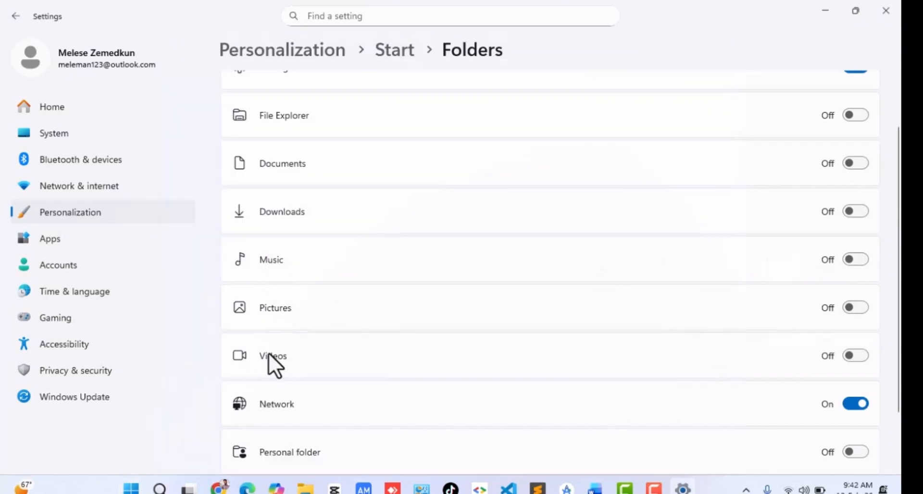
pyautogui.scroll(-3, 275, 359)
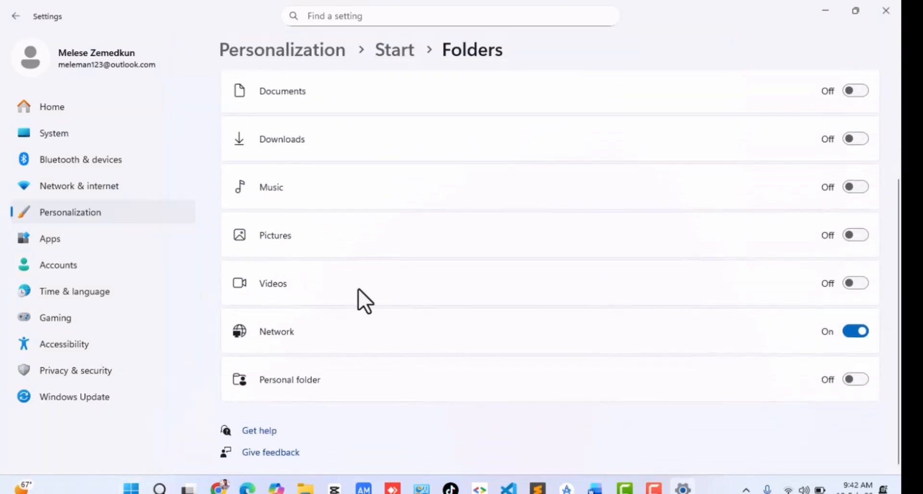
pyautogui.scroll(3, 359, 288)
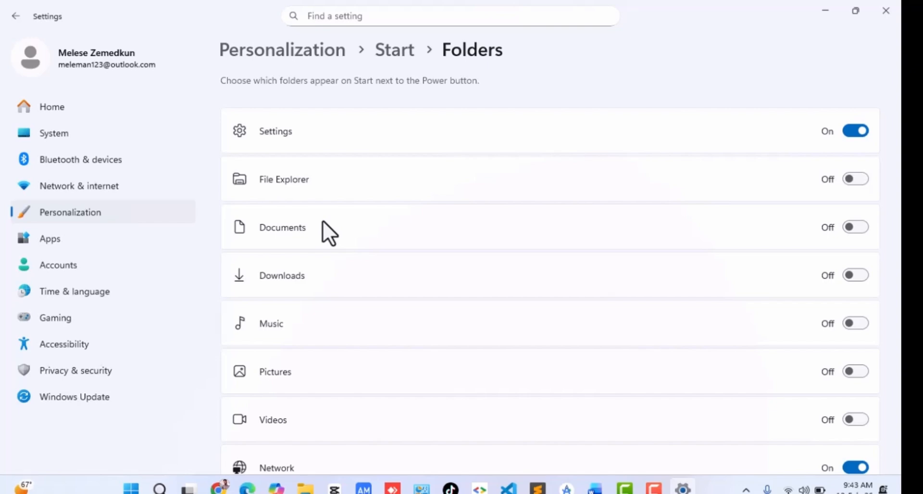
# Open Task Manager over the cleared desktop and briefly bring Camtasia in front of it
pyautogui.press('super+d')
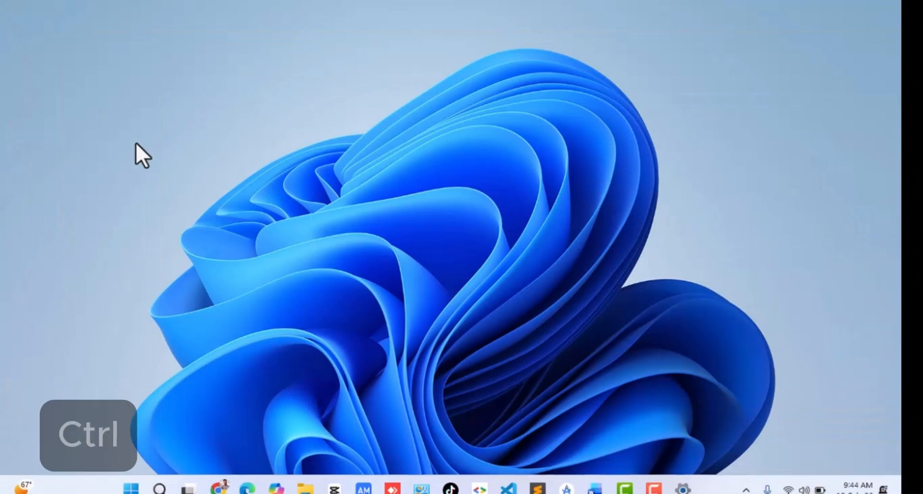
pyautogui.hotkey('ctrl', 'shift', 'Escape')
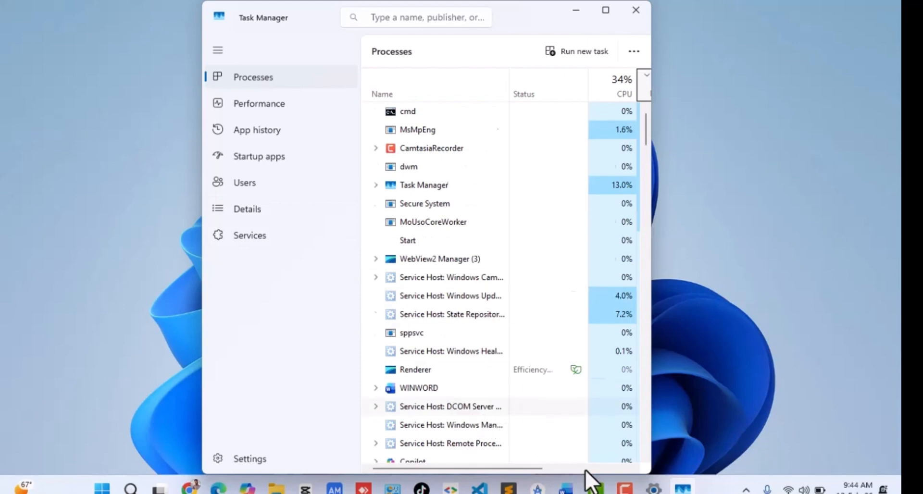
pyautogui.click(595, 489)
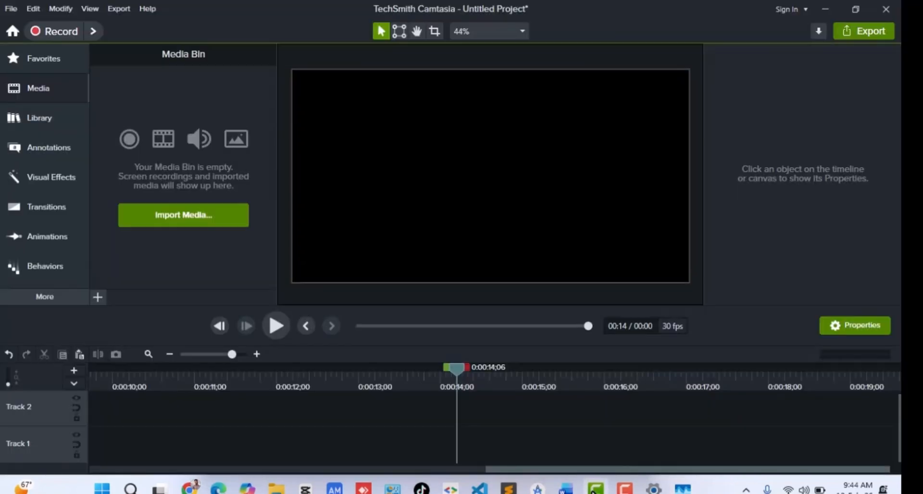
pyautogui.click(594, 490)
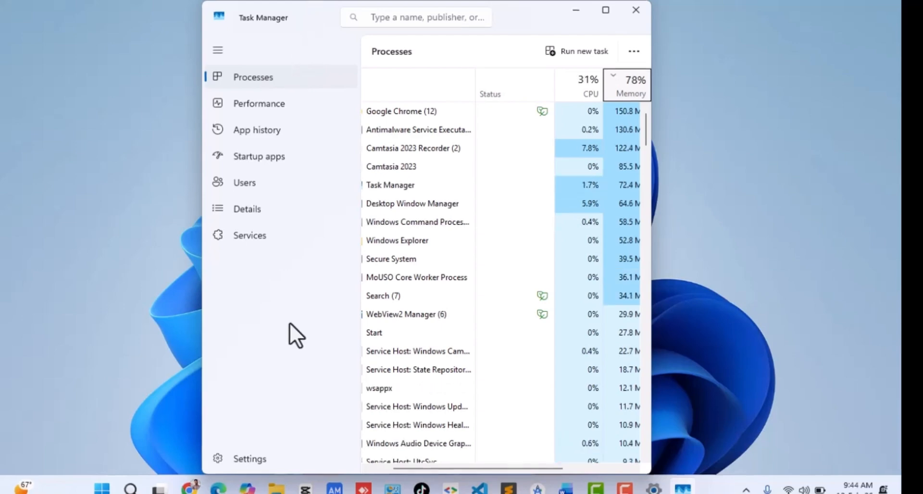
# Enable Always on top in Task Manager's window management settings
pyautogui.click(236, 460)
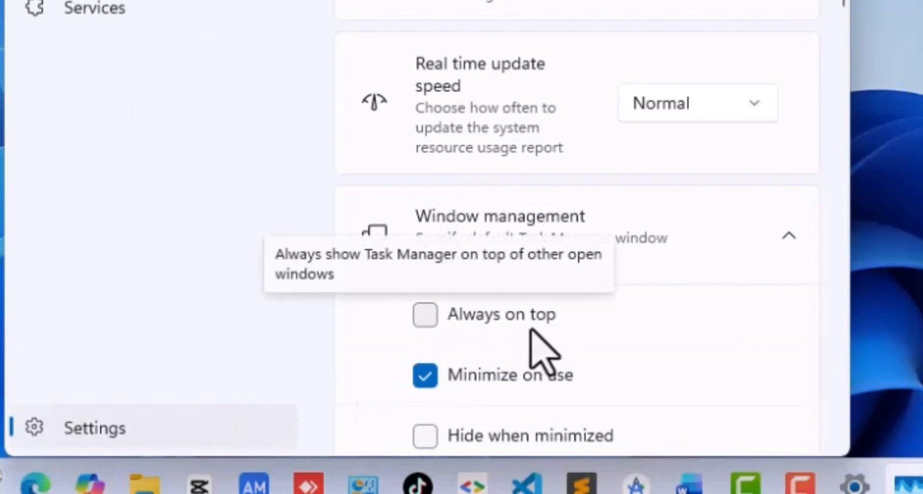
pyautogui.click(425, 318)
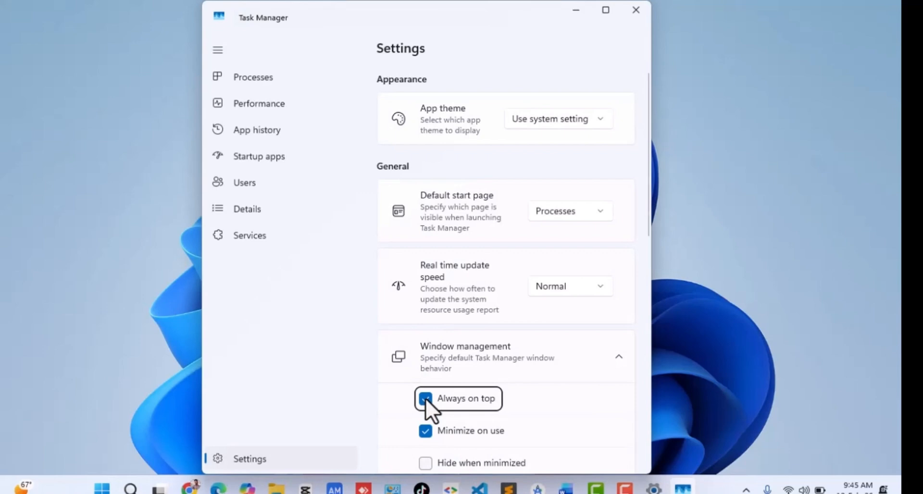
# Check Task Manager's always-on-top behaviour by repeatedly showing and minimizing Camtasia behind it, and open the Processes page
pyautogui.click(596, 490)
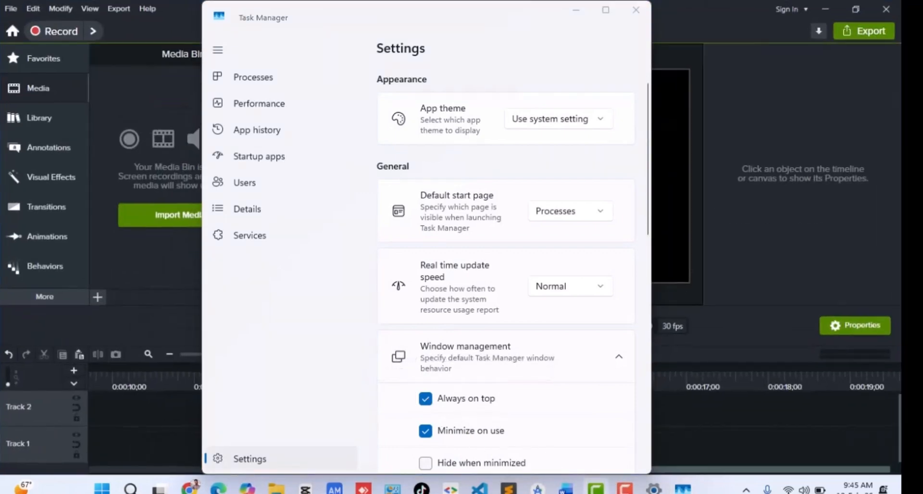
pyautogui.click(596, 488)
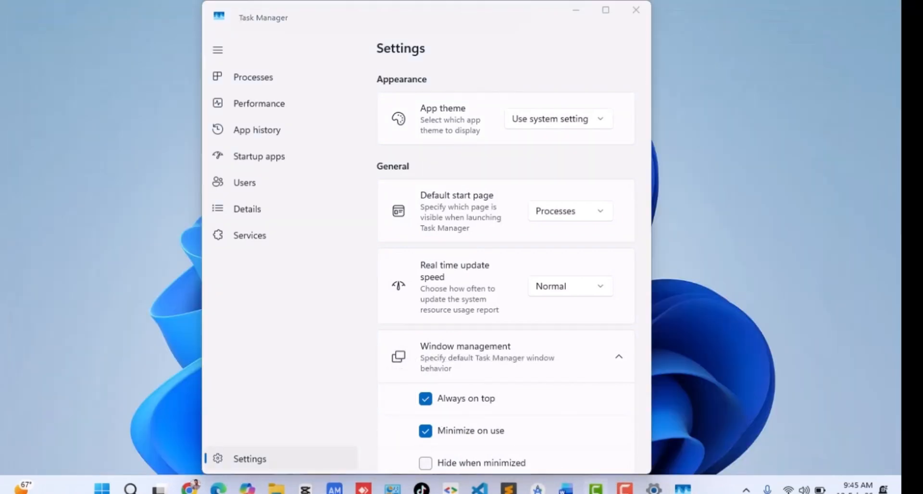
pyautogui.click(597, 489)
pyautogui.click(596, 488)
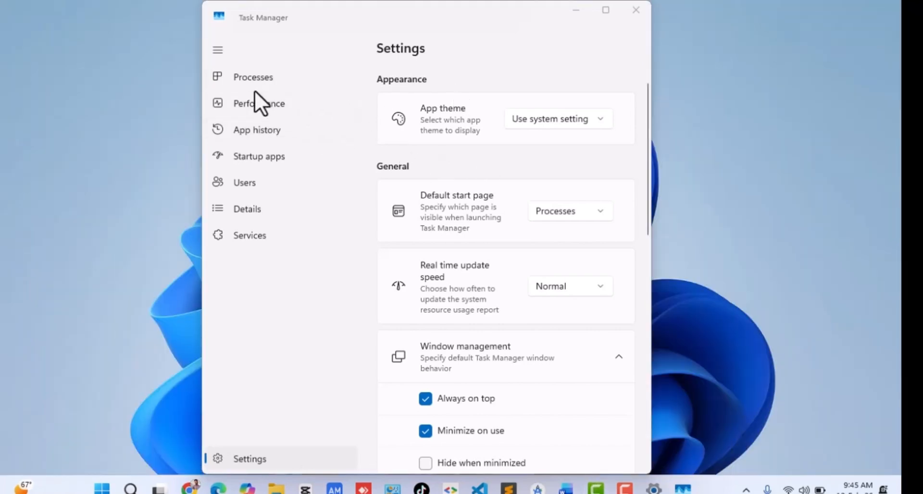
pyautogui.click(249, 77)
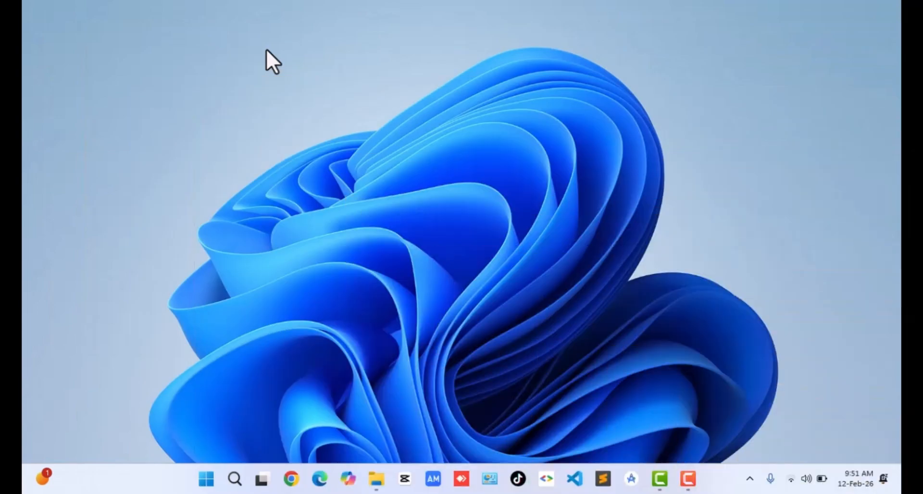
# Search the Start menu for "elements in", examine the web preview about elements in lipids, and close the search
pyautogui.press('super')
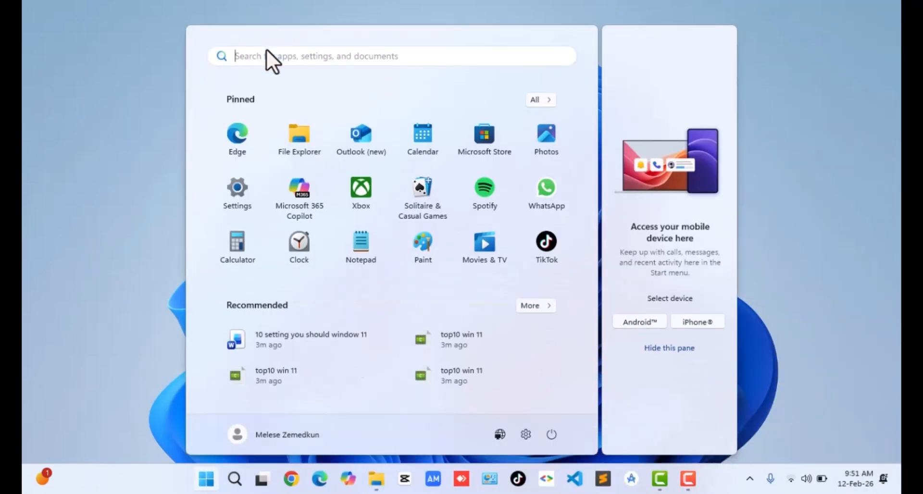
pyautogui.write('e')
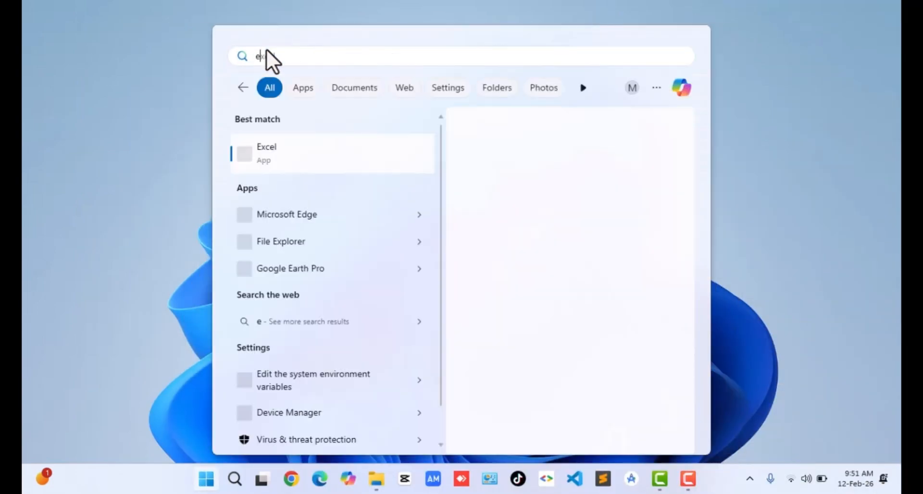
pyautogui.write('lem')
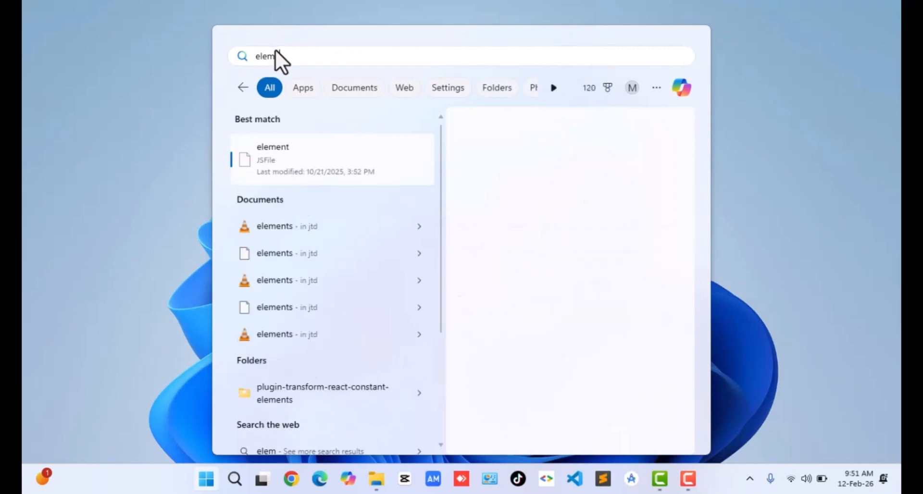
pyautogui.write('ents in')
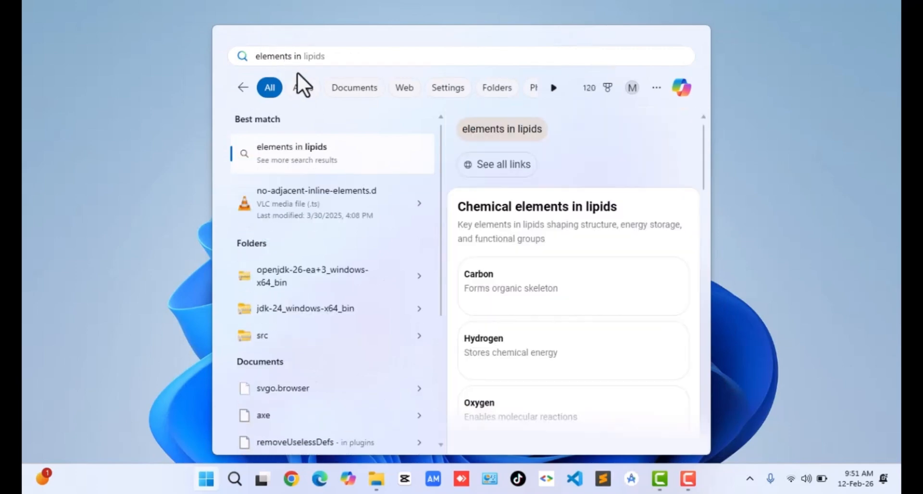
pyautogui.scroll(-5, 495, 280)
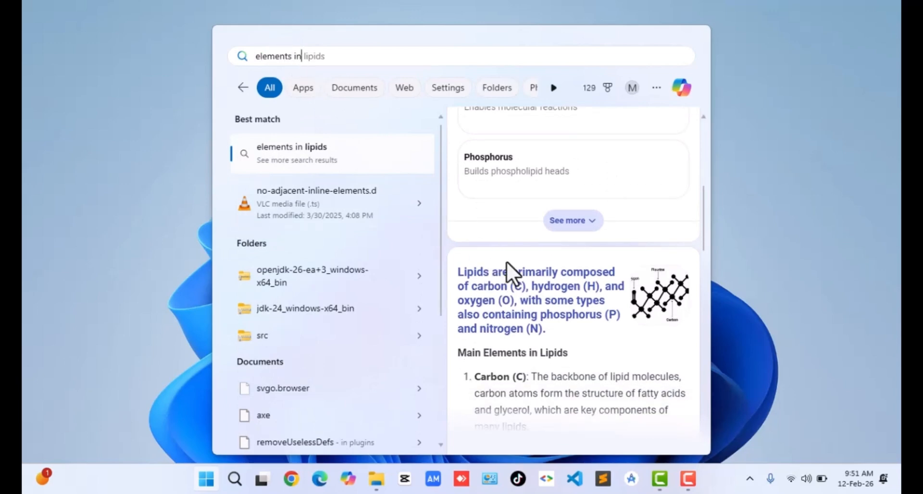
pyautogui.scroll(-5, 506, 262)
pyautogui.scroll(-8, 506, 261)
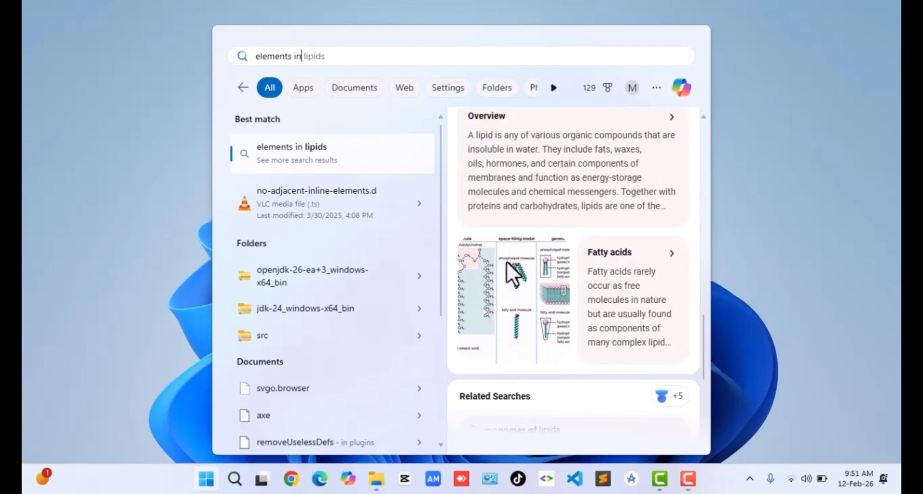
pyautogui.scroll(10, 506, 261)
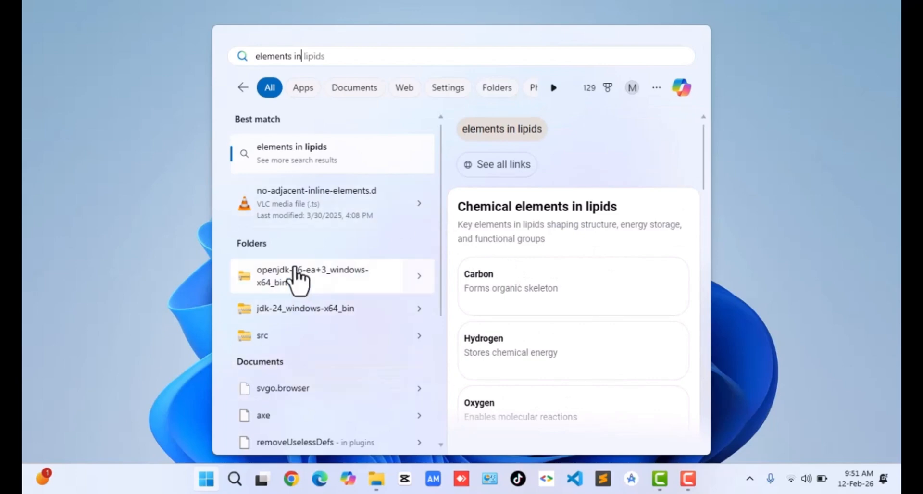
pyautogui.moveTo(325, 56); pyautogui.dragTo(262, 56)
pyautogui.write('e')
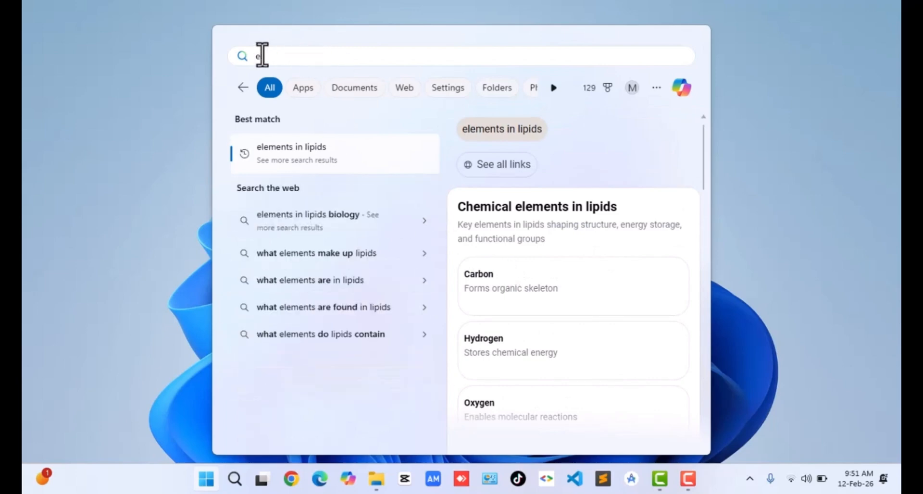
pyautogui.press('BackSpace')
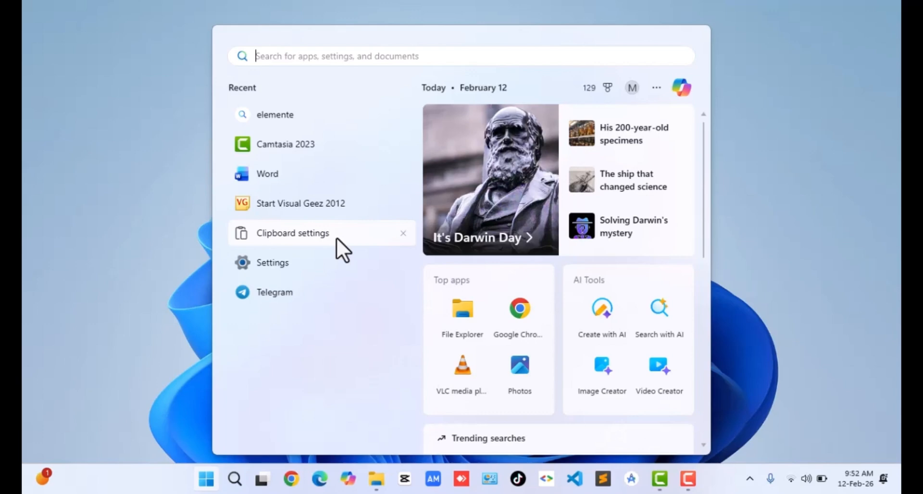
pyautogui.click(80, 154)
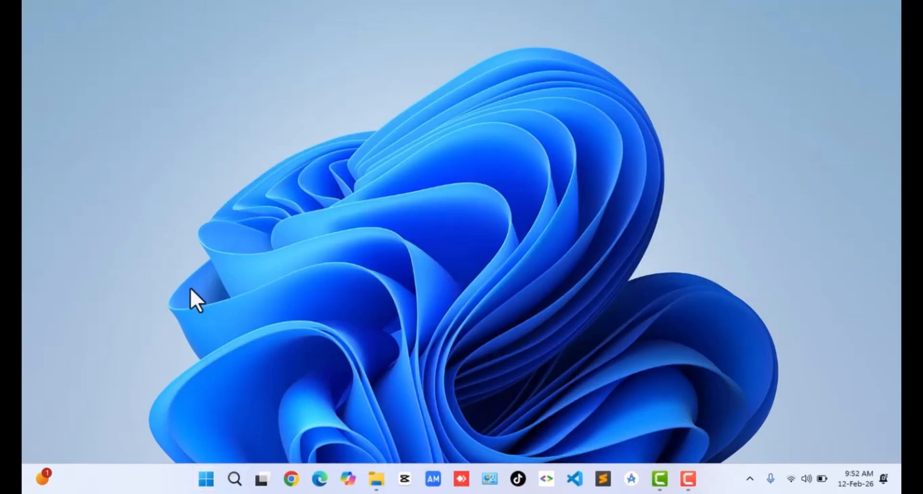
# Run regedit to open Registry Editor, maximize its window and widen the key tree
pyautogui.press('super+r')
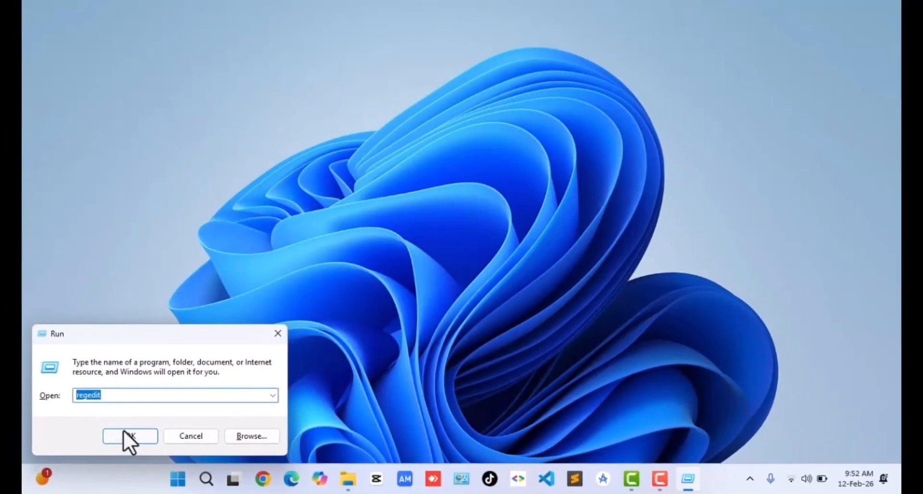
pyautogui.click(129, 432)
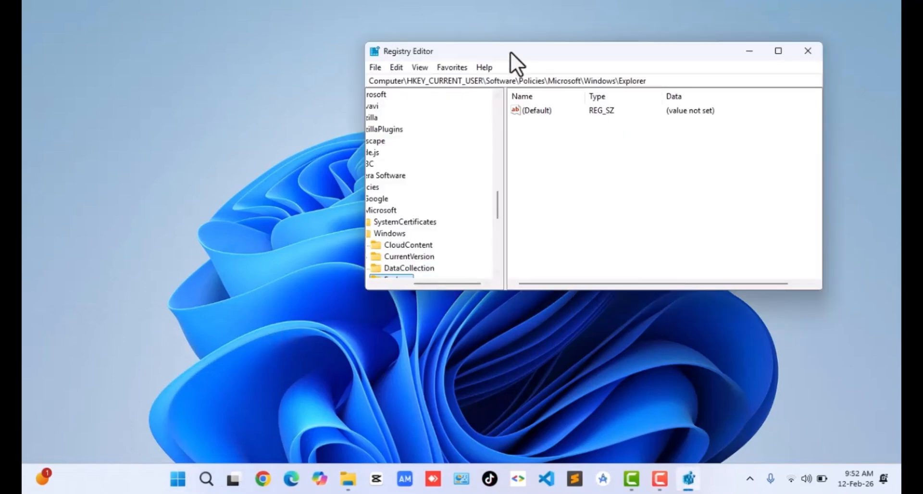
pyautogui.doubleClick(509, 51)
pyautogui.moveTo(161, 177); pyautogui.dragTo(242, 173)
# Locate the Explorer key in the tree under HKEY_CURRENT_USER\Software\Policies\Microsoft\Windows
pyautogui.scroll(15, 115, 144)
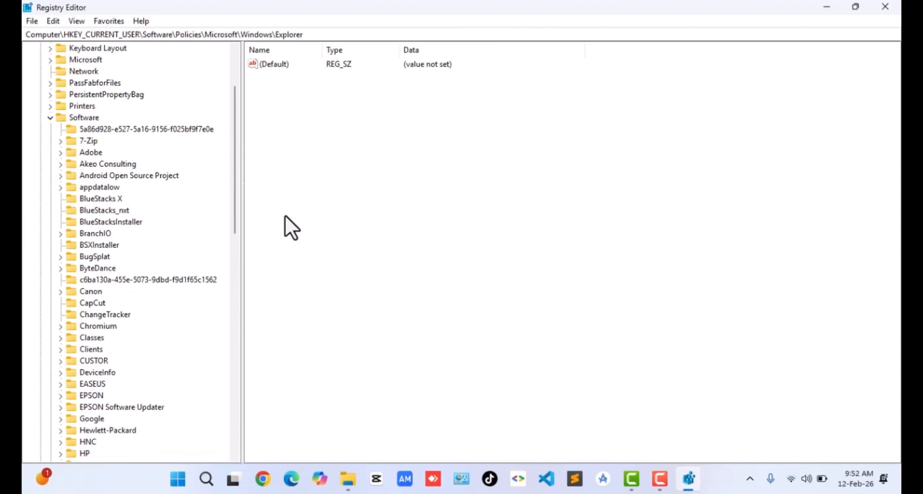
pyautogui.scroll(3, 148, 160)
pyautogui.scroll(-4, 89, 214)
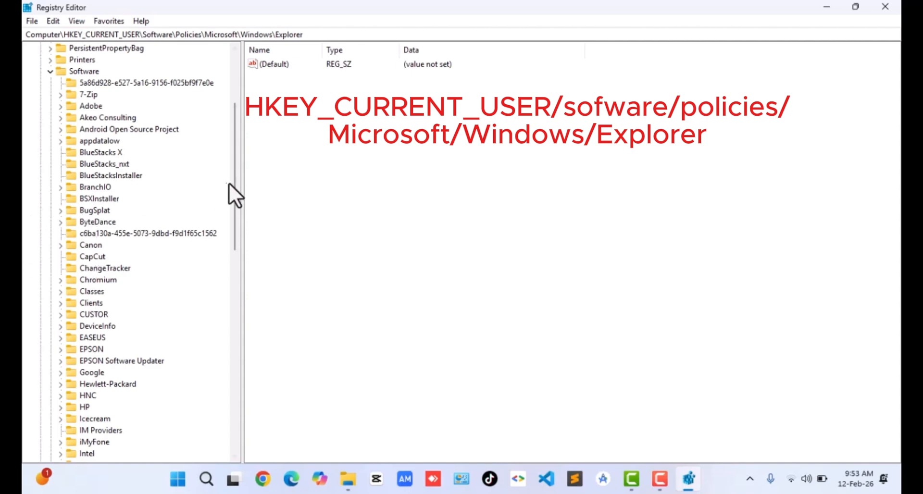
pyautogui.moveTo(234, 186); pyautogui.dragTo(243, 342)
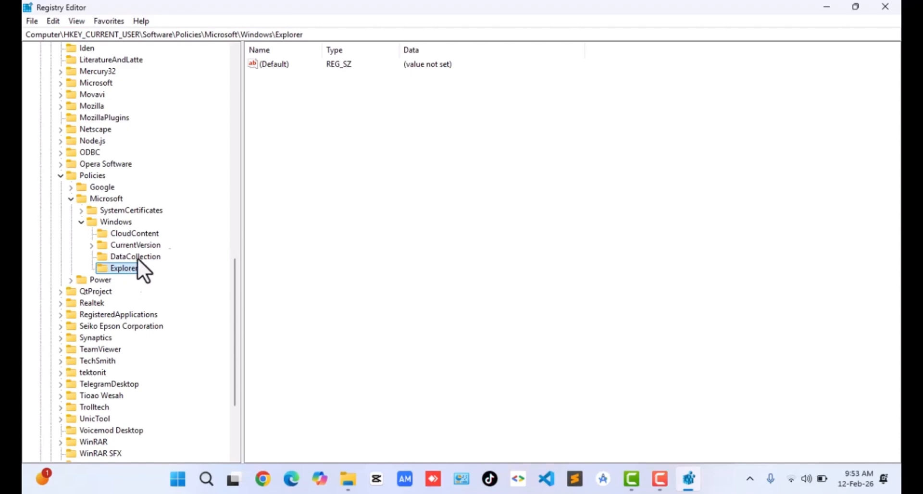
pyautogui.rightClick(294, 148)
pyautogui.moveTo(332, 159)
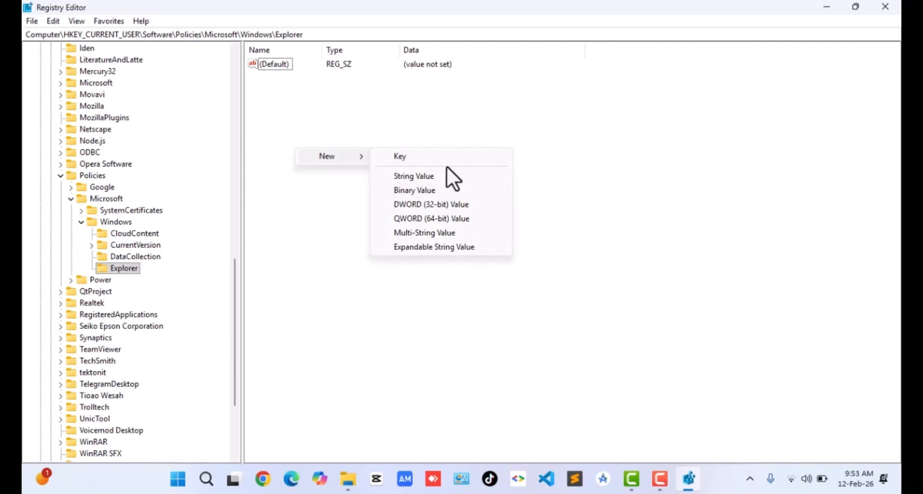
pyautogui.click(302, 209)
# Create a DWORD (32-bit) value named DisableSearchBoxSuggestion in the Explorer key
pyautogui.click(116, 268)
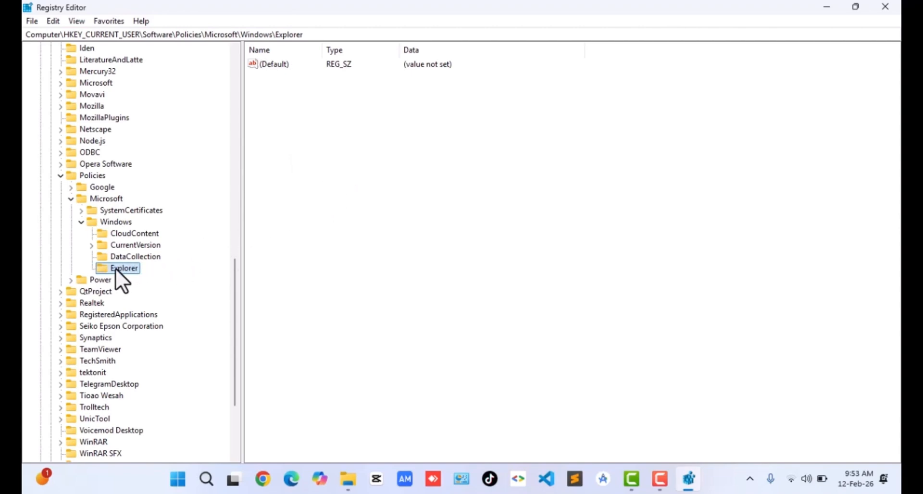
pyautogui.rightClick(289, 106)
pyautogui.moveTo(339, 112)
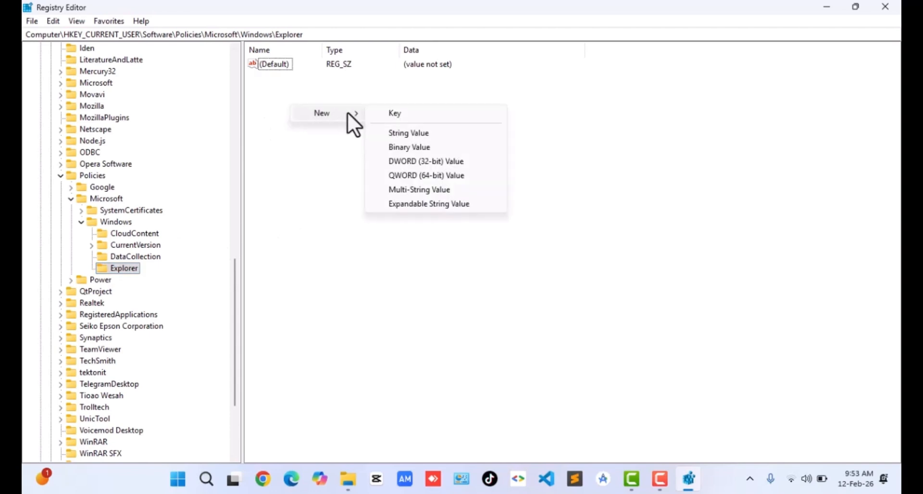
pyautogui.click(437, 161)
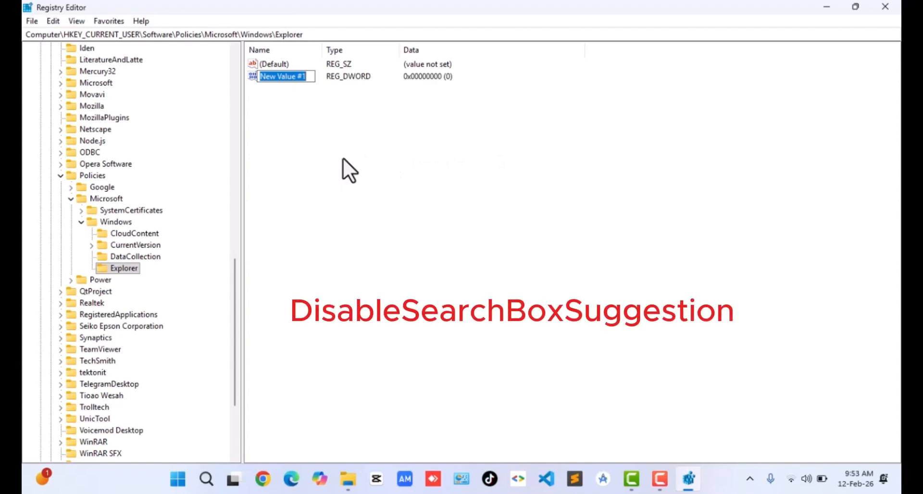
pyautogui.write('Disable')
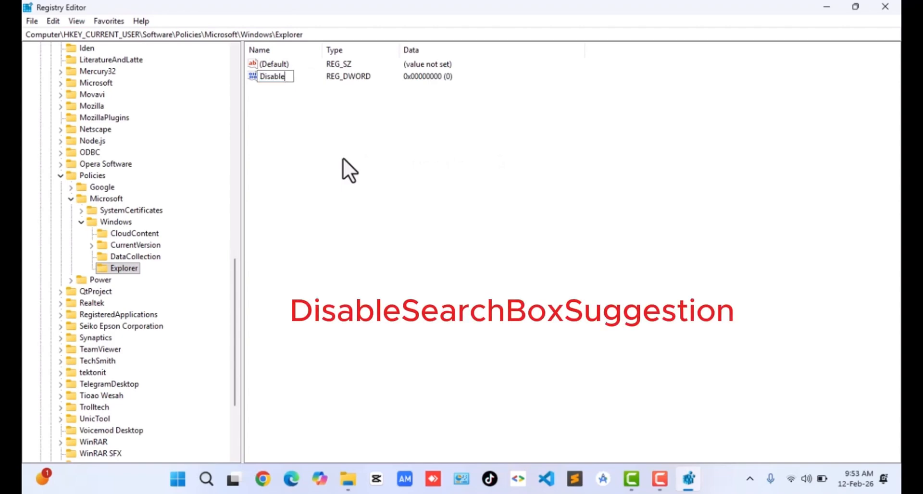
pyautogui.write('SearchBox')
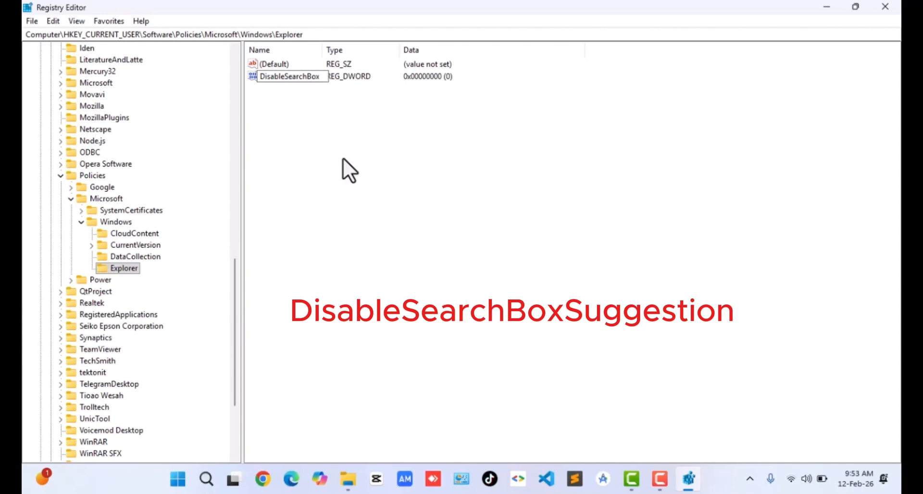
pyautogui.write('Suggestion')
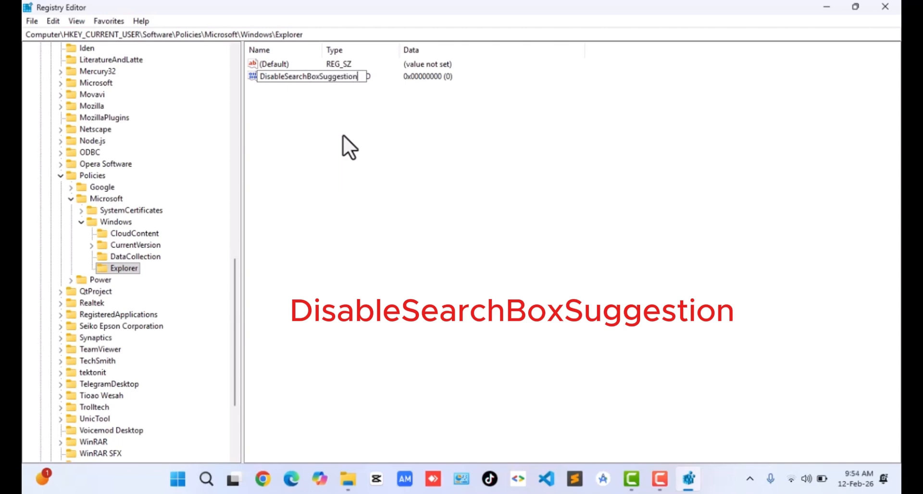
pyautogui.press('Return')
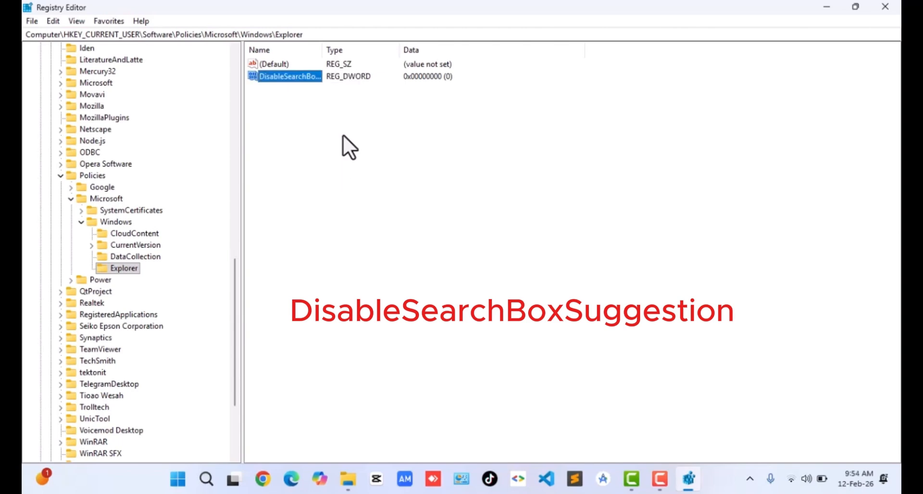
# Set the value data of DisableSearchBoxSuggestion to 1 and close Registry Editor
pyautogui.rightClick(283, 76)
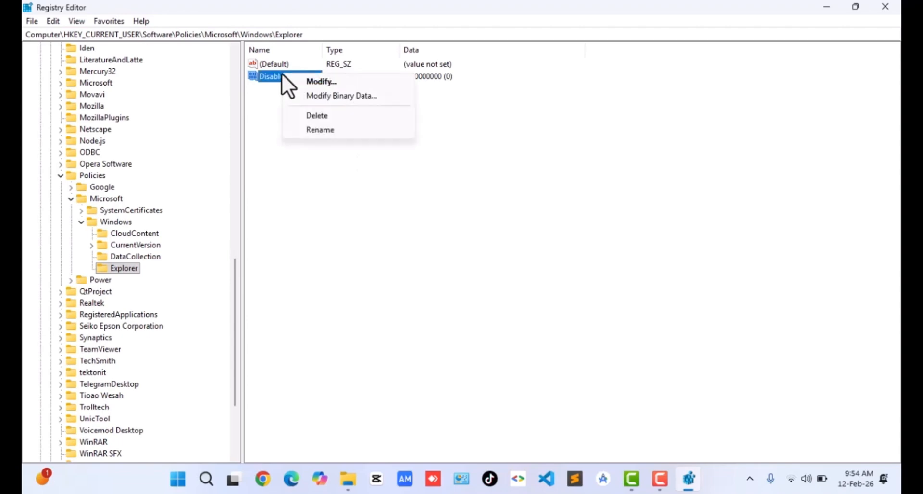
pyautogui.click(310, 81)
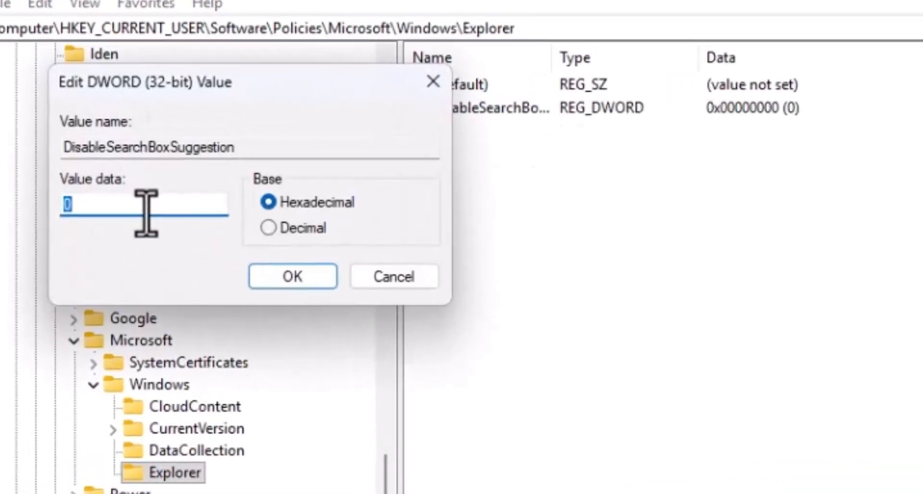
pyautogui.write('1')
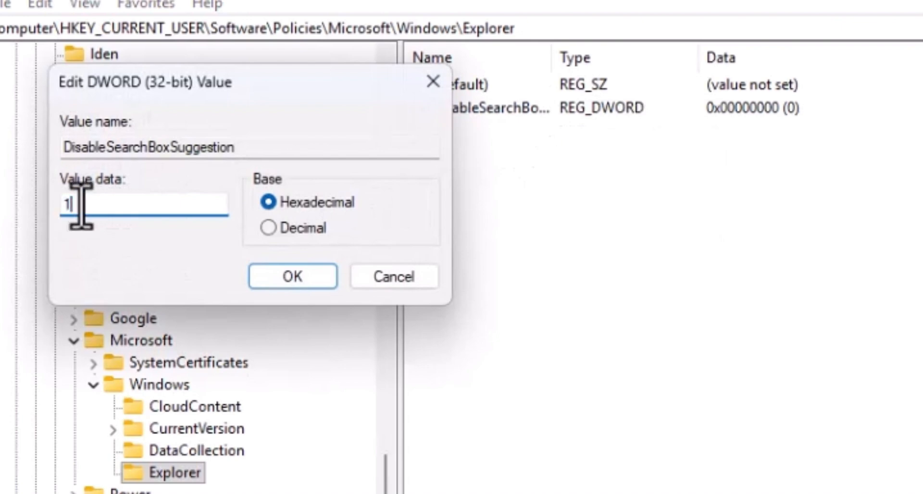
pyautogui.click(272, 275)
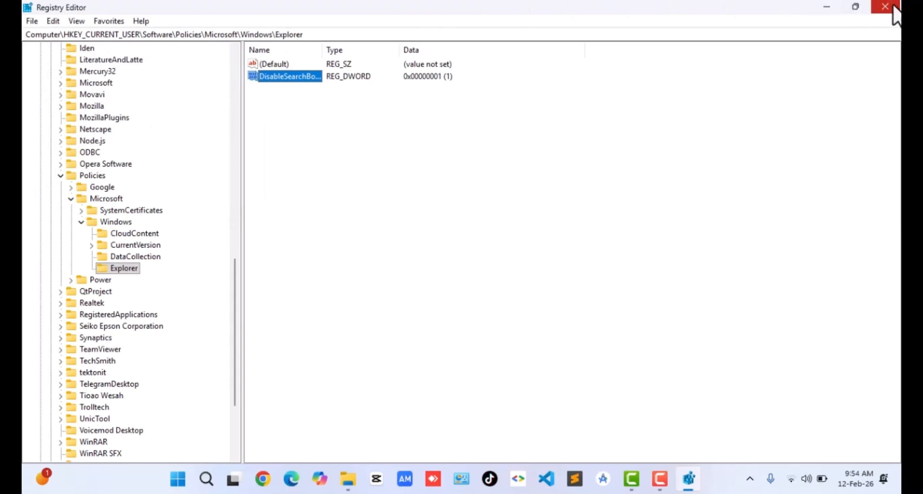
pyautogui.click(892, 6)
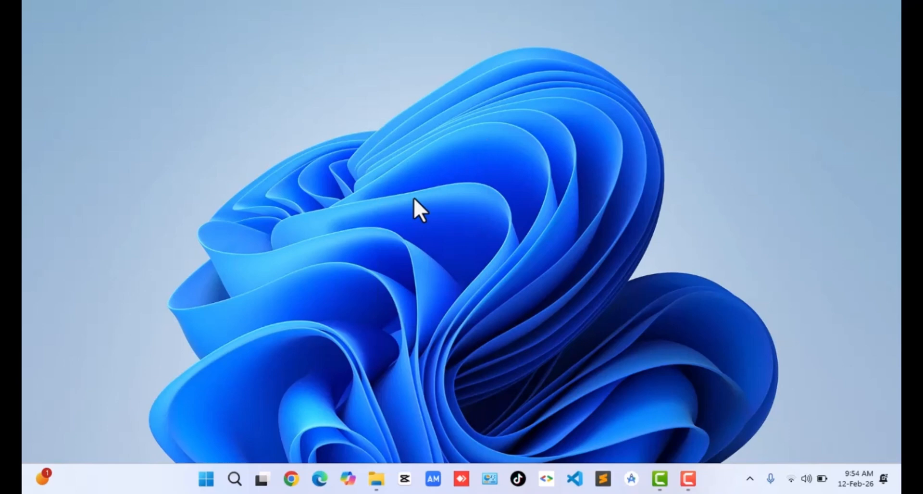
# Search the Start menu for "rework" to check the search suggestions
pyautogui.press('super')
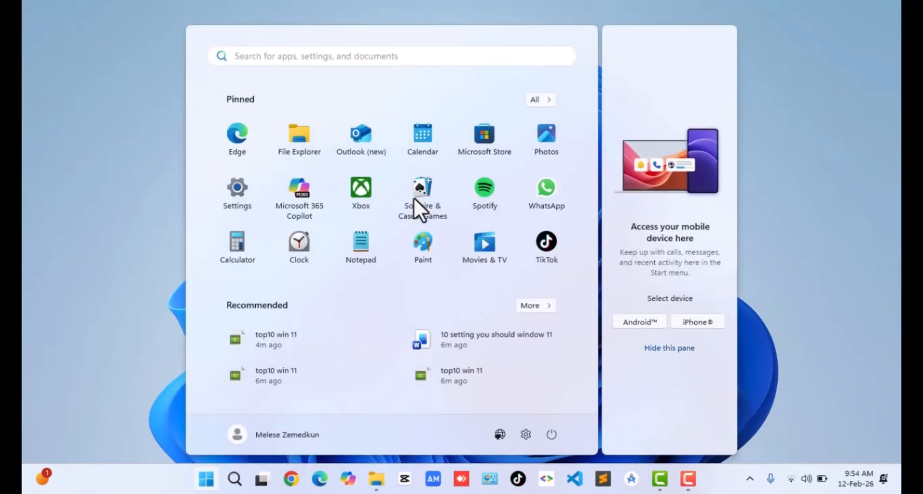
pyautogui.write('rework')
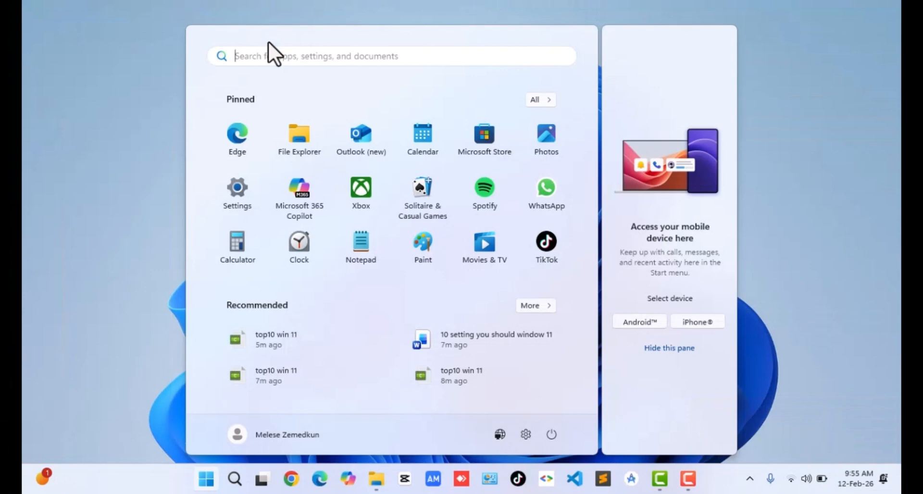
# Search the Start menu for "sta" and "se" to check the suggestions, and close the search
pyautogui.write('sta')
pyautogui.write('e')
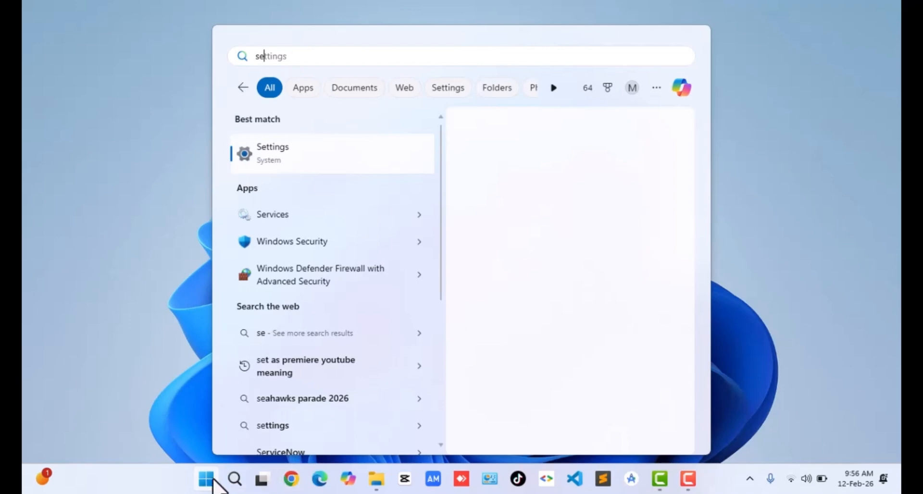
pyautogui.click(208, 480)
# Open the Search page of the Privacy & security settings in the Settings app
pyautogui.click(208, 480)
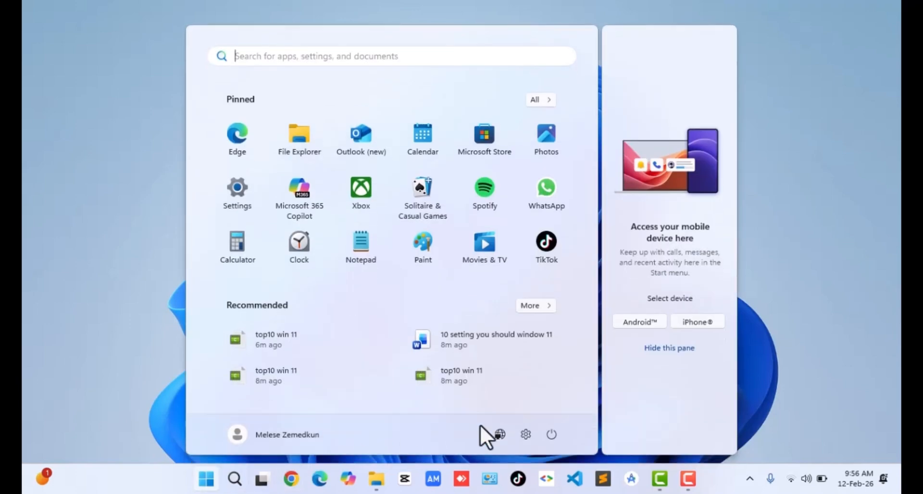
pyautogui.click(526, 435)
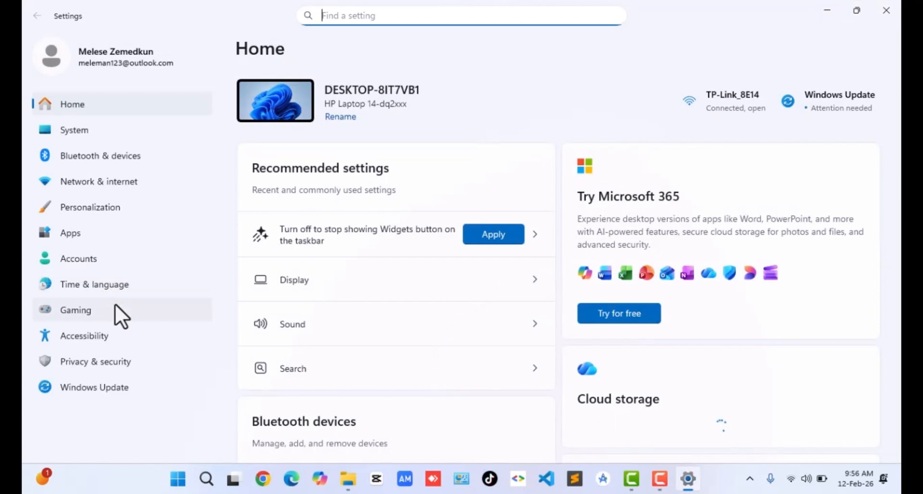
pyautogui.click(68, 364)
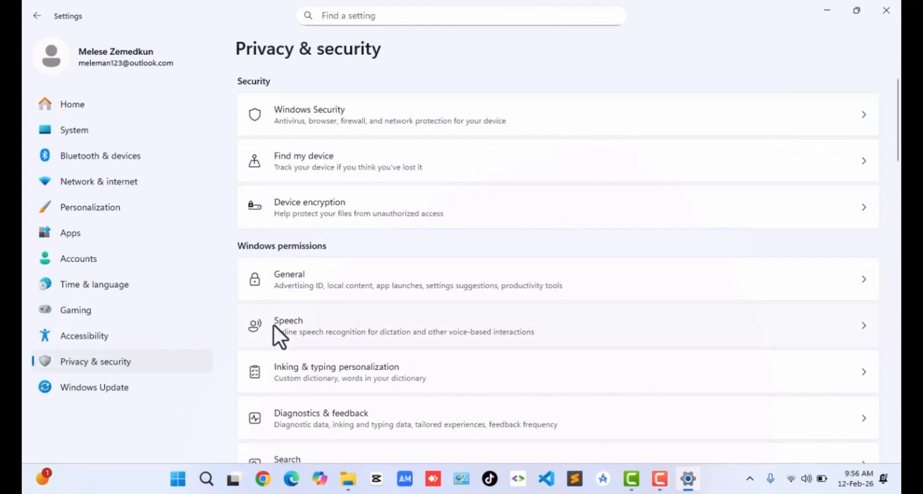
pyautogui.scroll(-3, 277, 325)
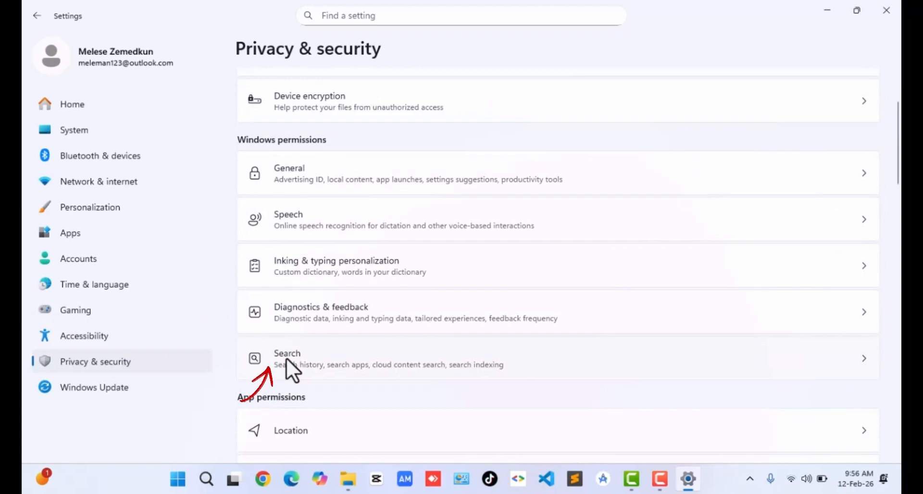
pyautogui.click(252, 354)
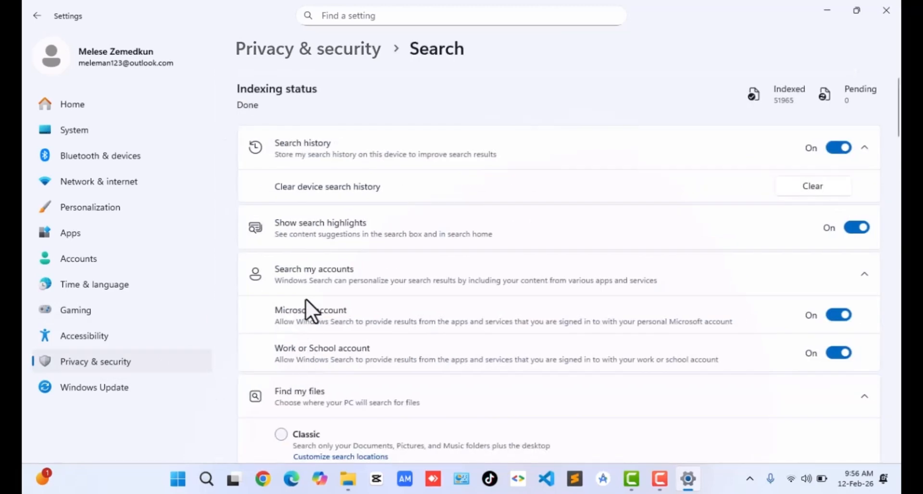
# Switch the Find my files mode to Classic and back to Enhanced
pyautogui.scroll(-4, 309, 337)
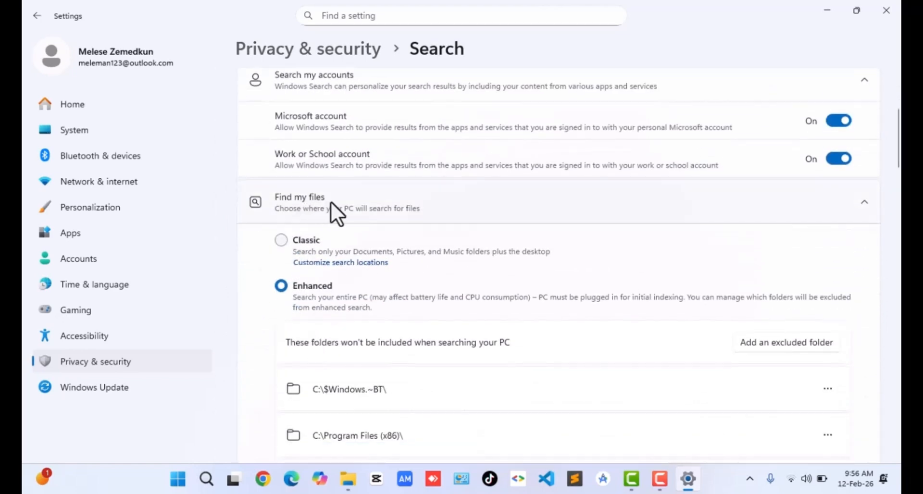
pyautogui.click(282, 240)
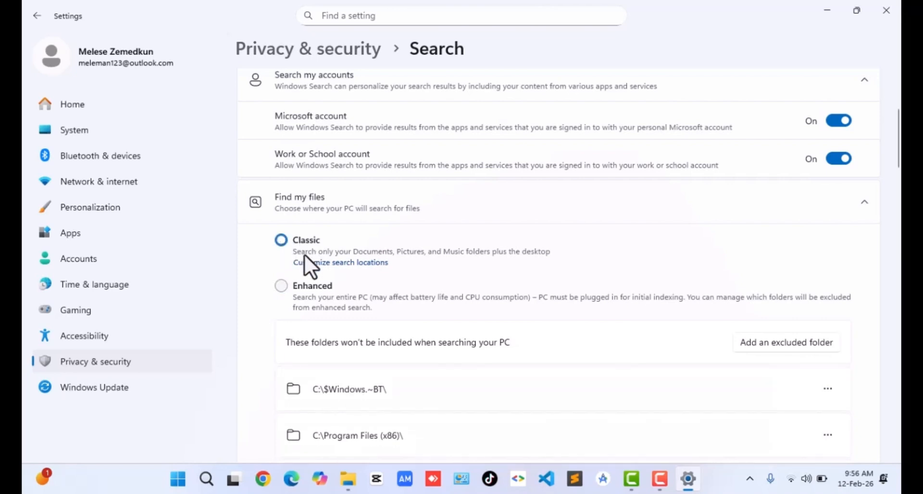
pyautogui.click(282, 285)
# Add Local Disk (C:) to the folders excluded from the Enhanced file search
pyautogui.scroll(-4, 399, 365)
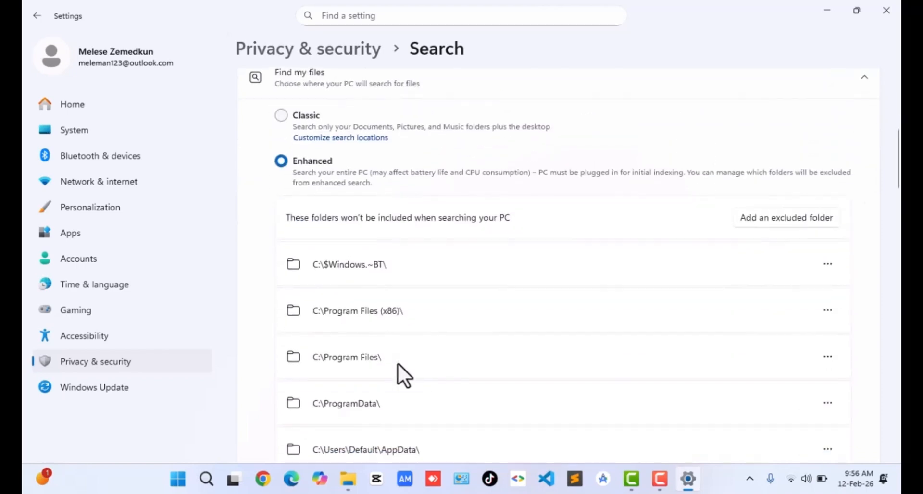
pyautogui.scroll(1, 500, 308)
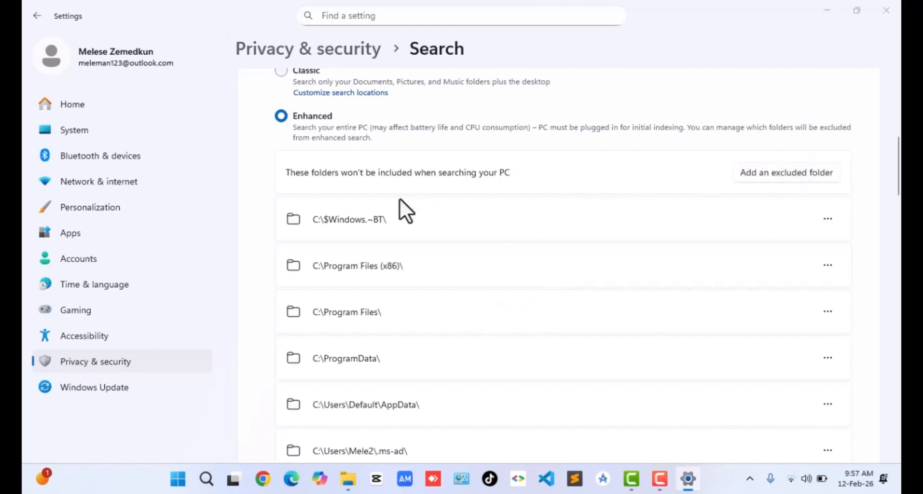
pyautogui.click(771, 169)
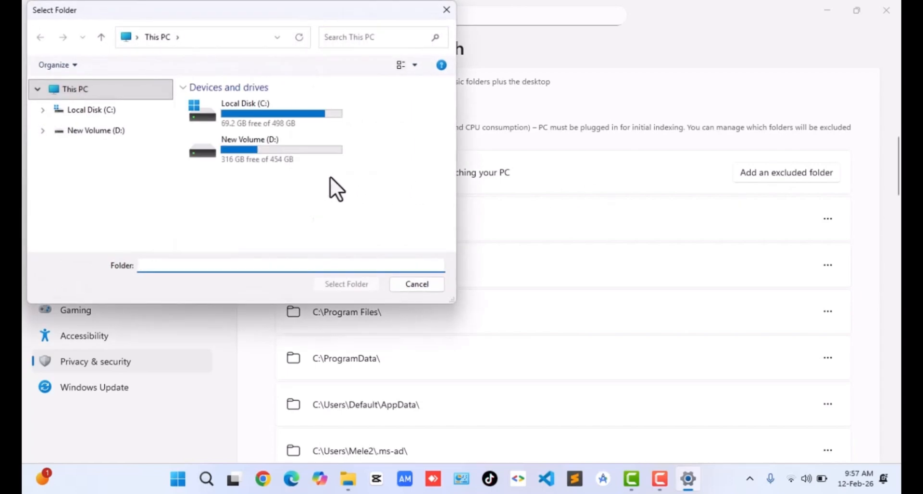
pyautogui.click(229, 117)
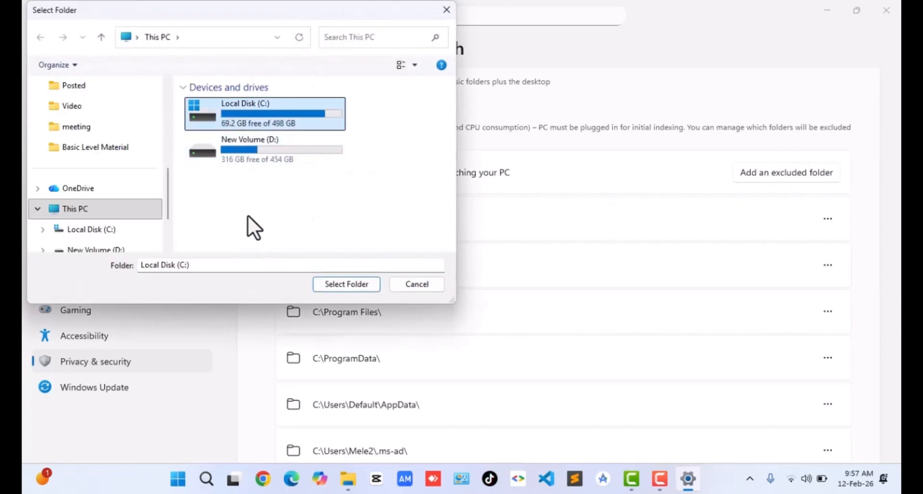
pyautogui.click(339, 288)
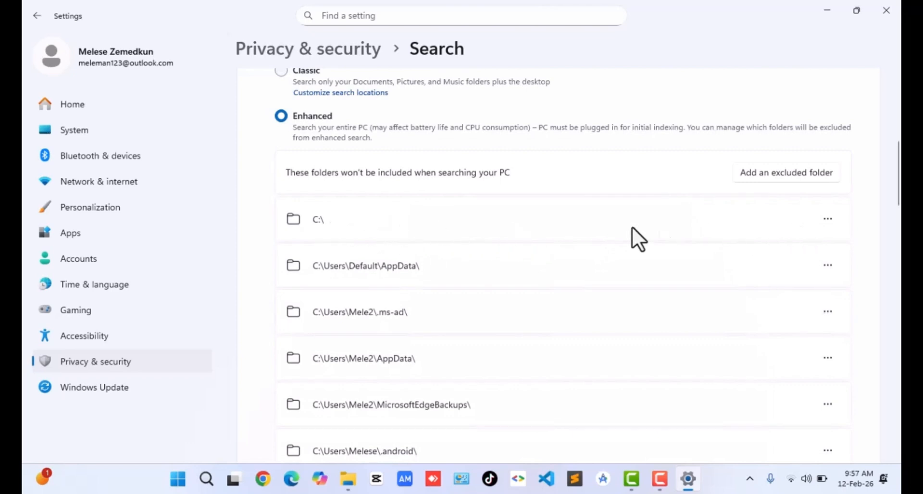
# Remove the C:\ entry from the folders excluded from the Enhanced file search
pyautogui.scroll(1, 511, 232)
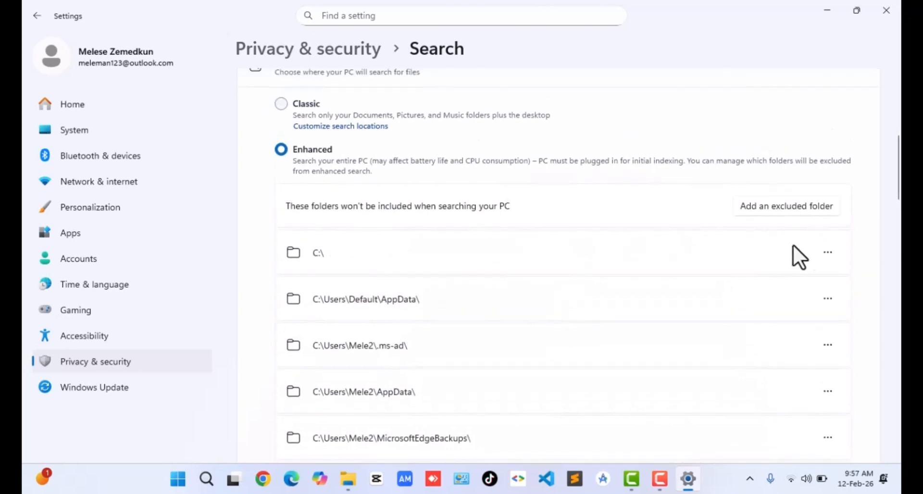
pyautogui.click(829, 253)
pyautogui.click(802, 280)
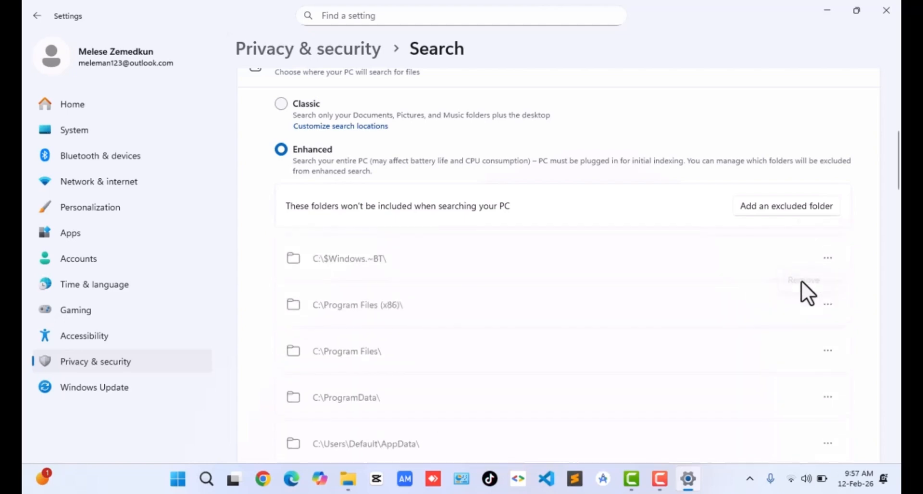
pyautogui.scroll(7, 800, 281)
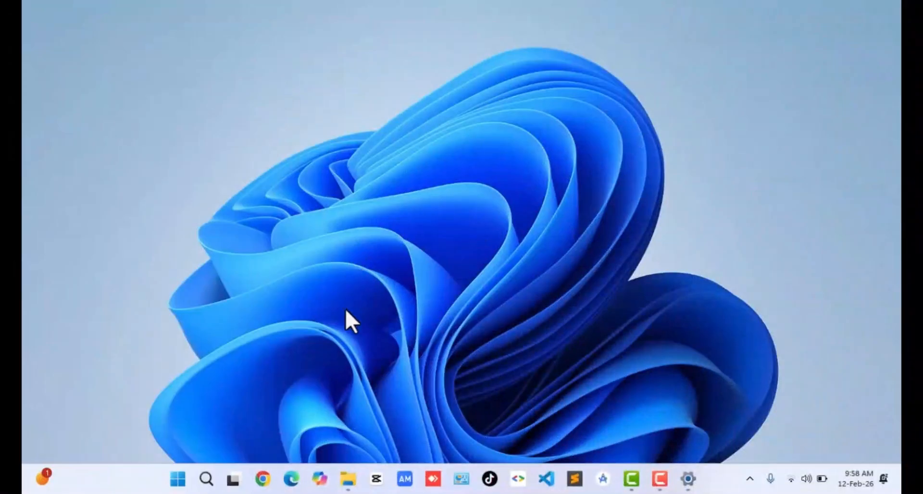
# Open File Explorer and turn on the display of file name extensions
pyautogui.click(348, 480)
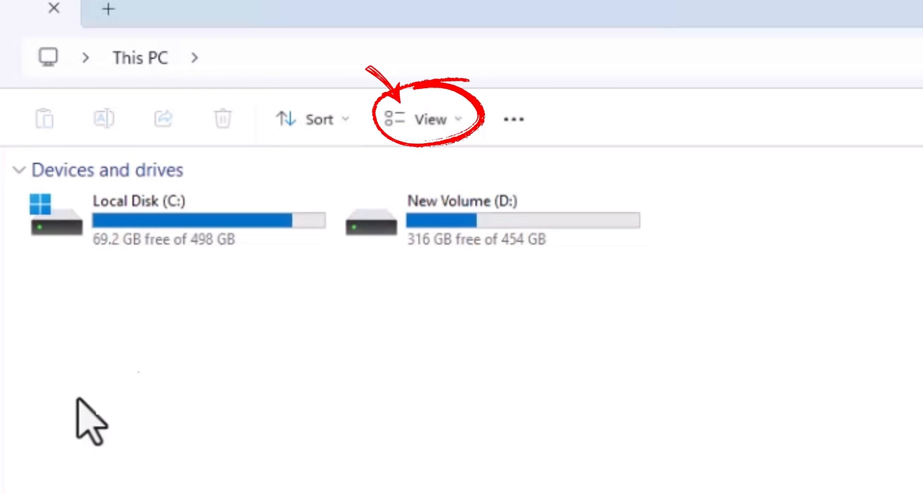
pyautogui.click(425, 121)
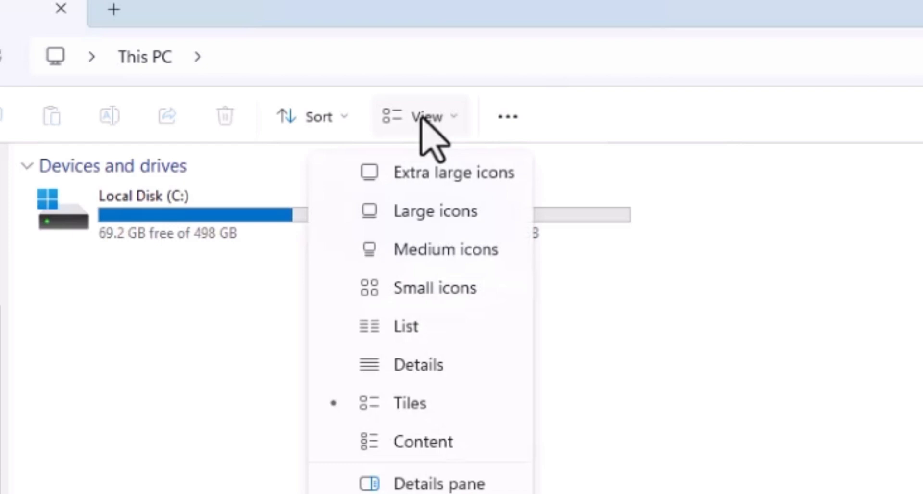
pyautogui.moveTo(354, 312)
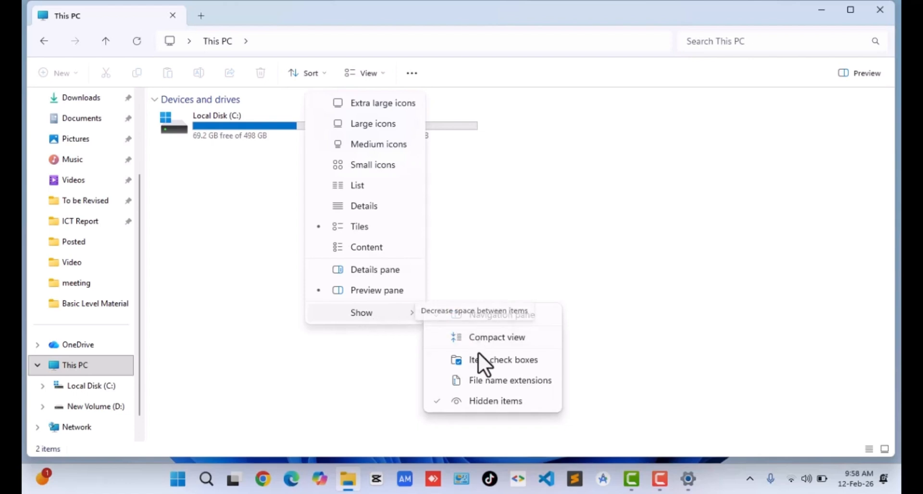
pyautogui.click(436, 380)
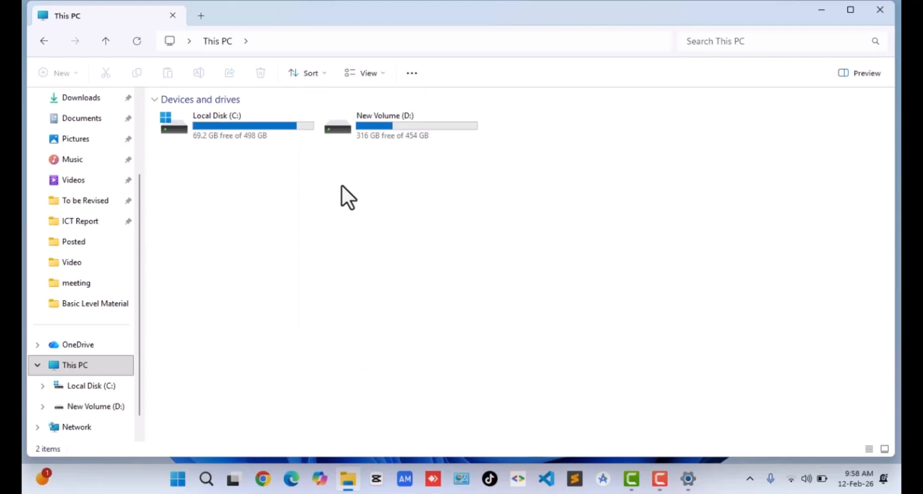
# Check the file name extensions in the ICT Report folder and on drive D:, and minimize File Explorer
pyautogui.click(81, 222)
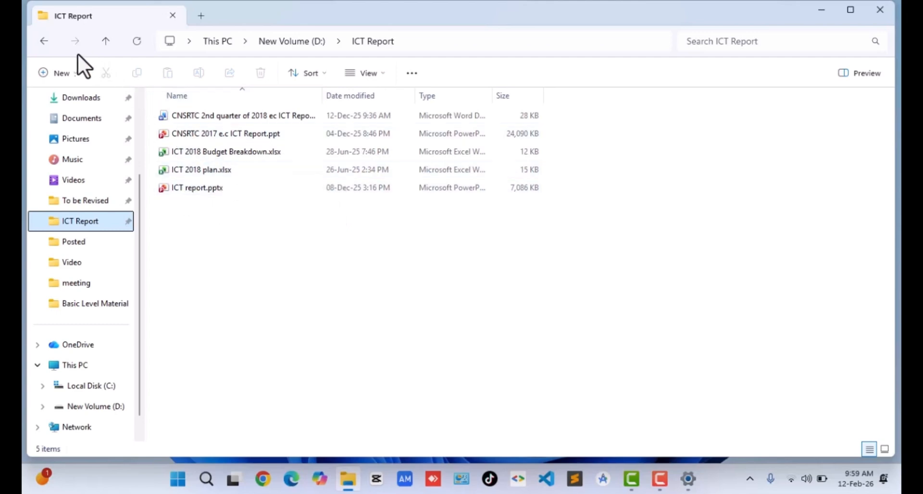
pyautogui.click(106, 41)
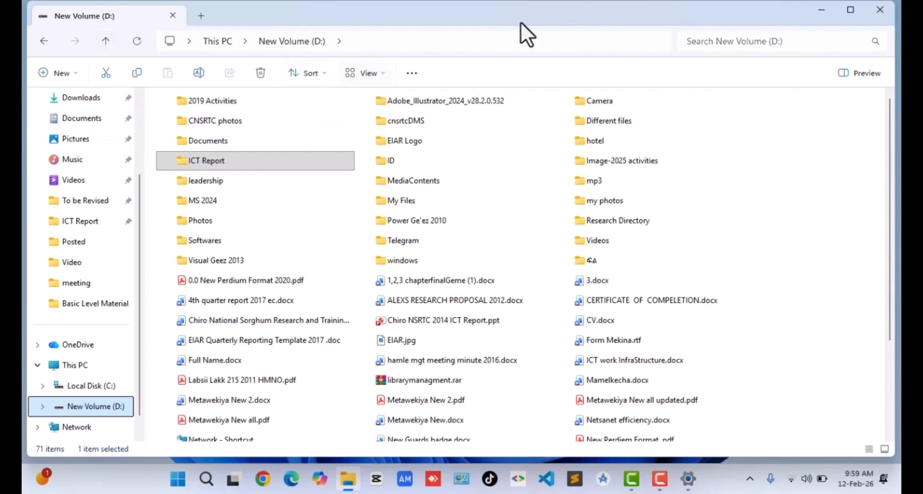
pyautogui.click(820, 11)
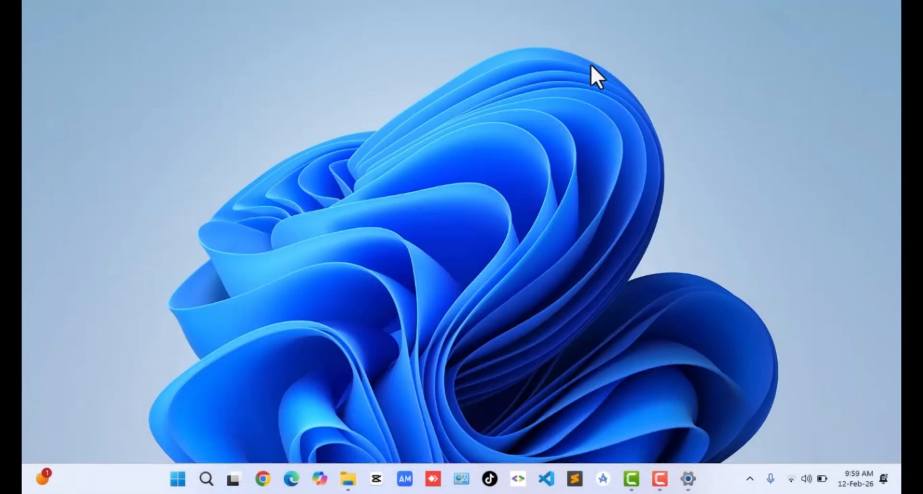
pyautogui.rightClick(517, 89)
pyautogui.click(552, 144)
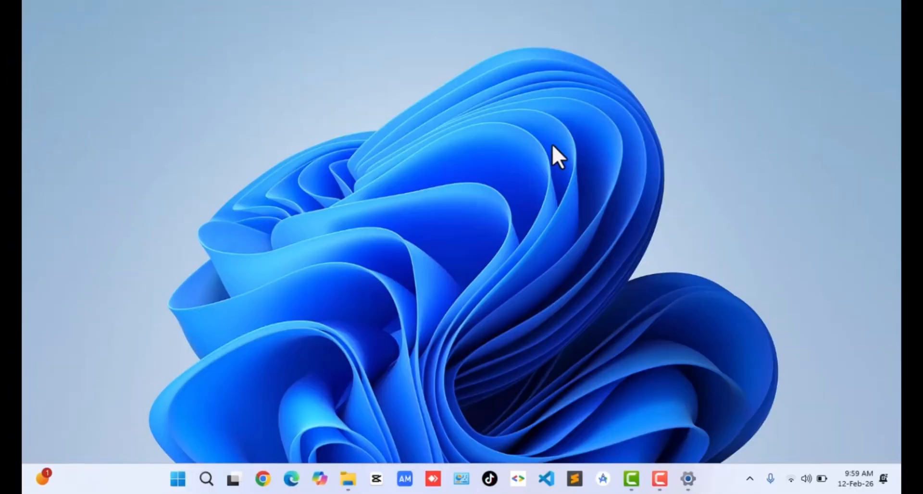
# Open the Power & battery page of the System settings in the Settings app
pyautogui.press('super')
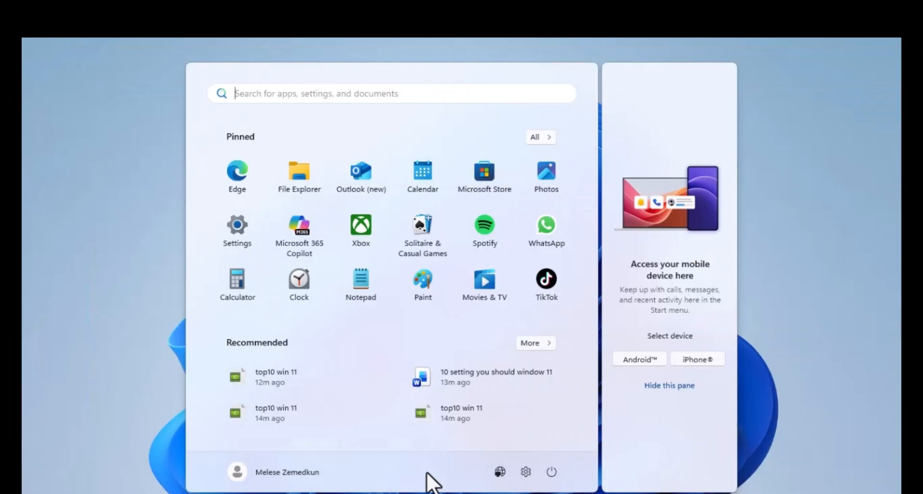
pyautogui.click(526, 474)
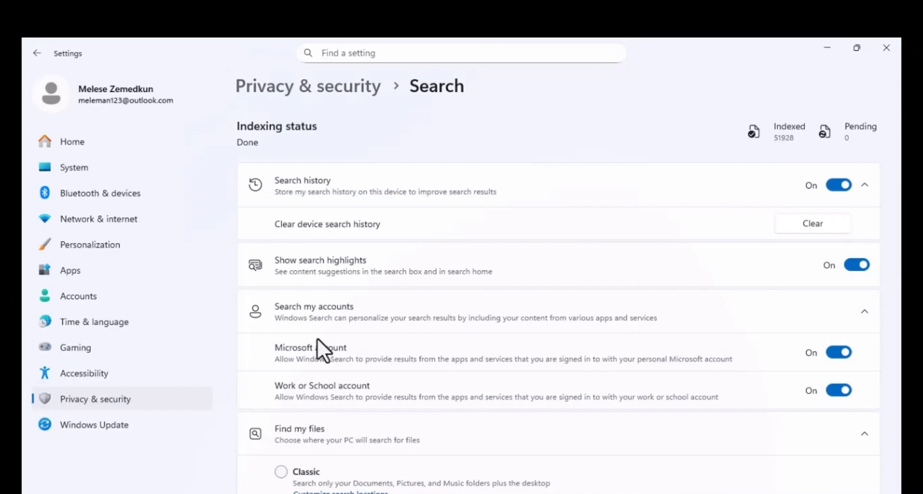
pyautogui.click(65, 169)
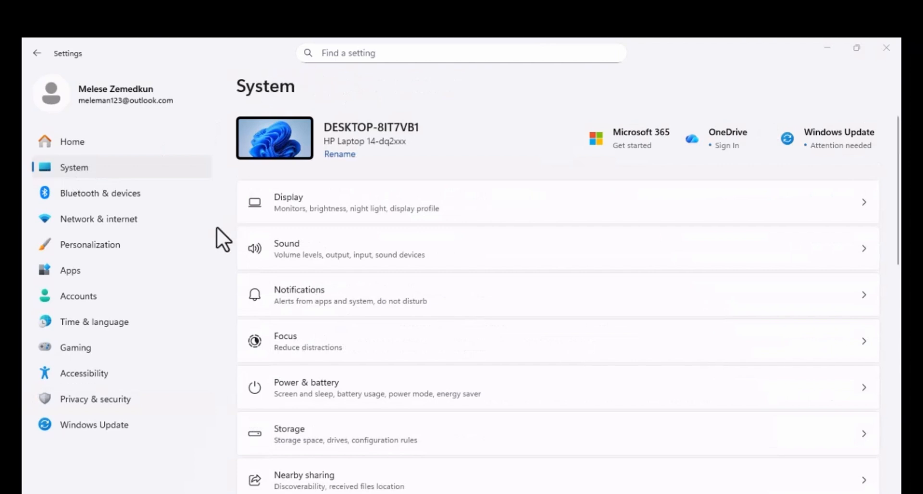
pyautogui.scroll(-1, 310, 301)
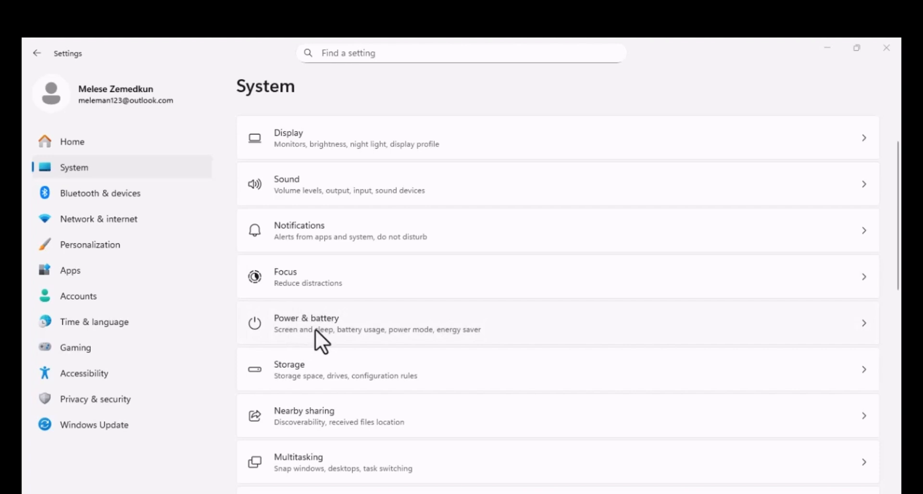
pyautogui.click(278, 318)
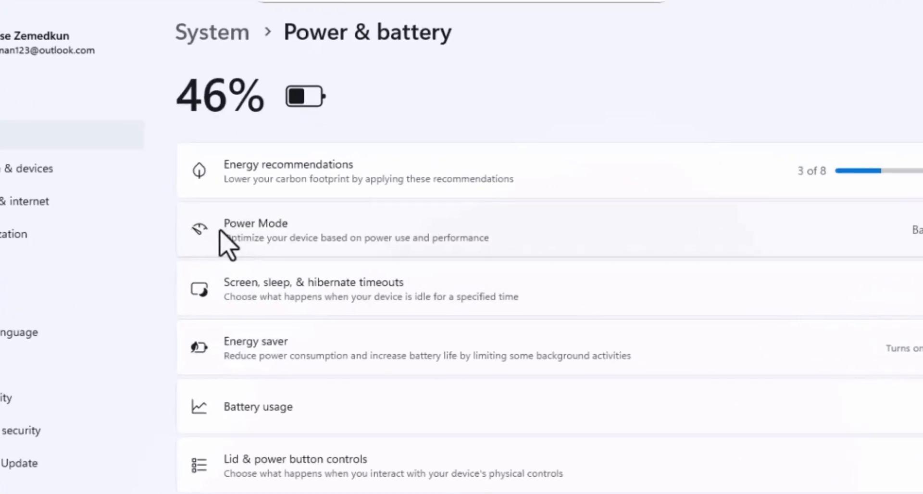
# Set the plugged-in Power Mode to Best Performance
pyautogui.click(180, 223)
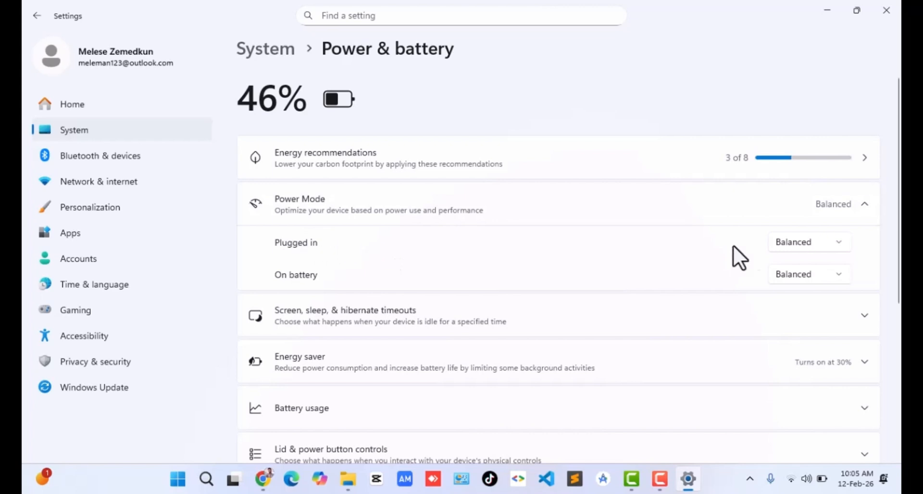
pyautogui.click(794, 240)
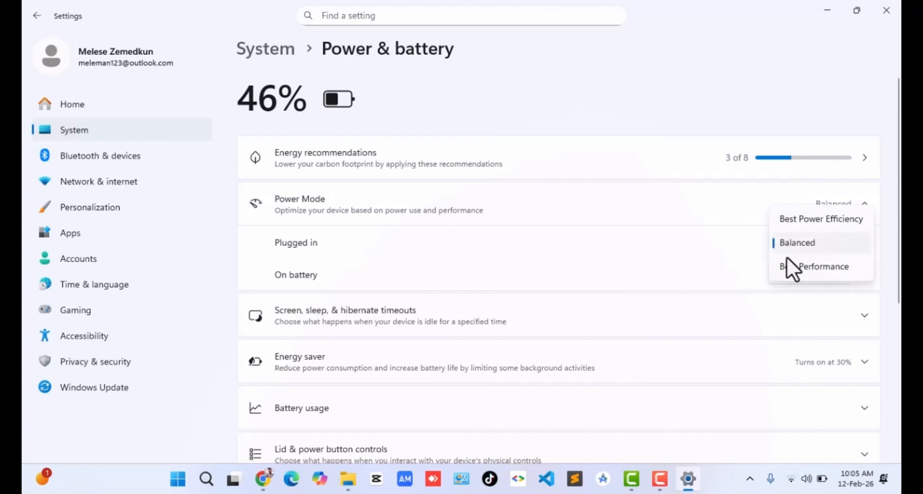
pyautogui.click(796, 267)
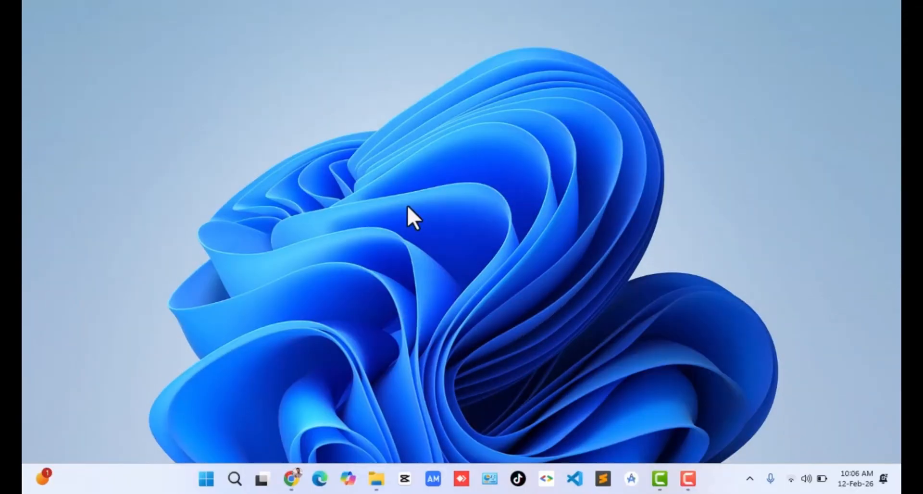
# Open the Notifications page of the System settings in the Settings app and expand its Additional settings
pyautogui.click(208, 480)
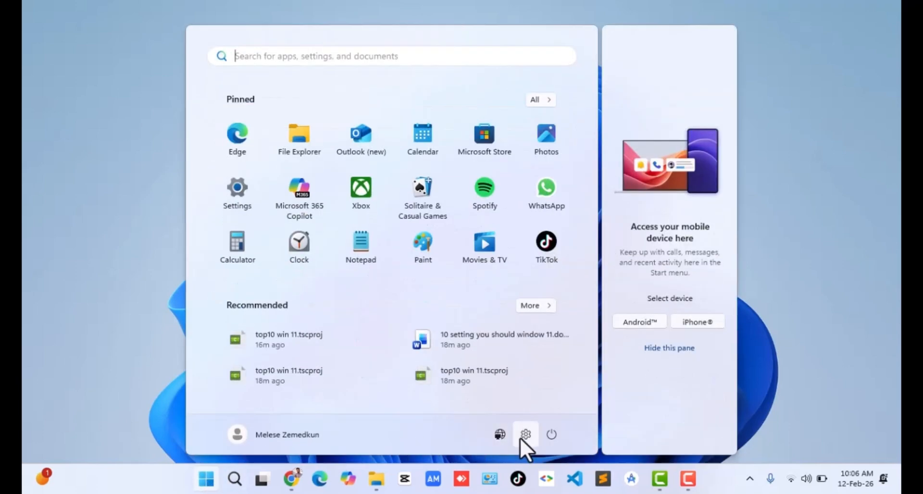
pyautogui.click(525, 434)
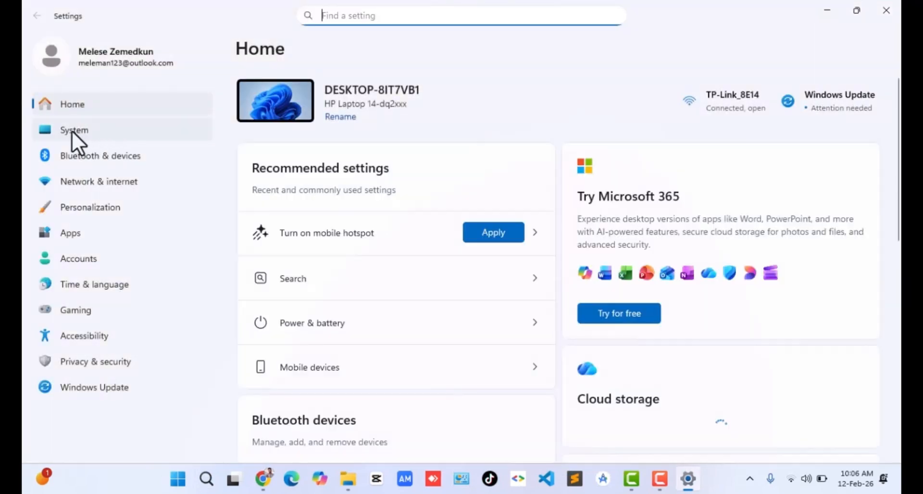
pyautogui.click(72, 132)
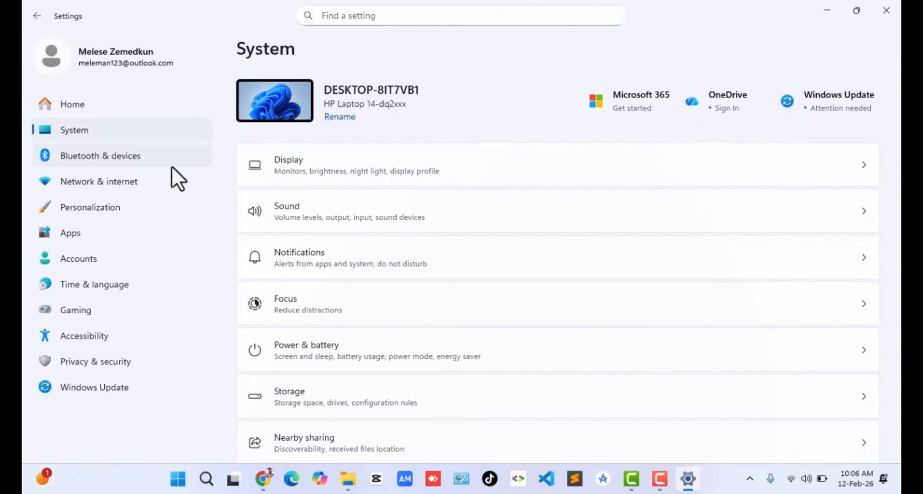
pyautogui.click(307, 256)
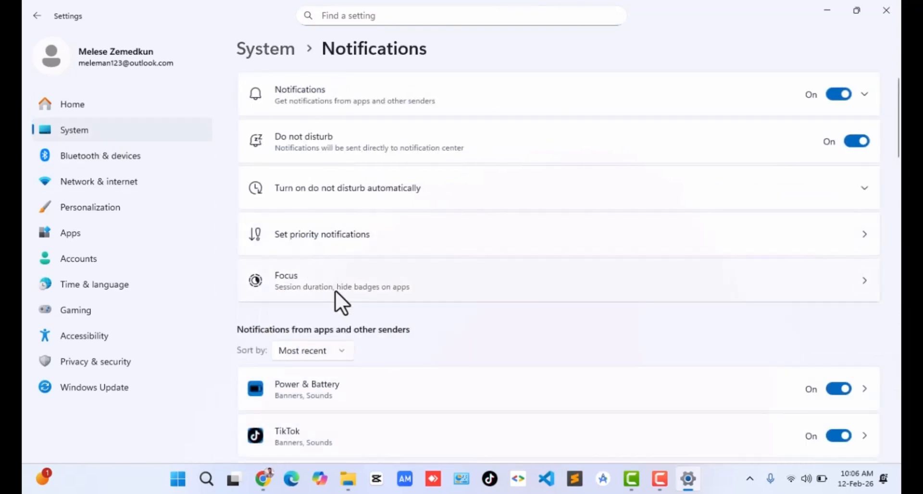
pyautogui.scroll(-15, 325, 280)
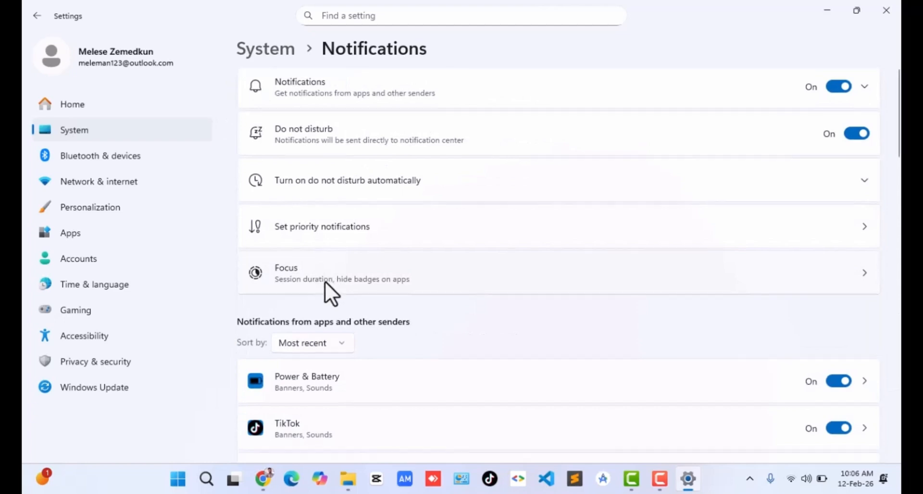
pyautogui.scroll(-15, 324, 281)
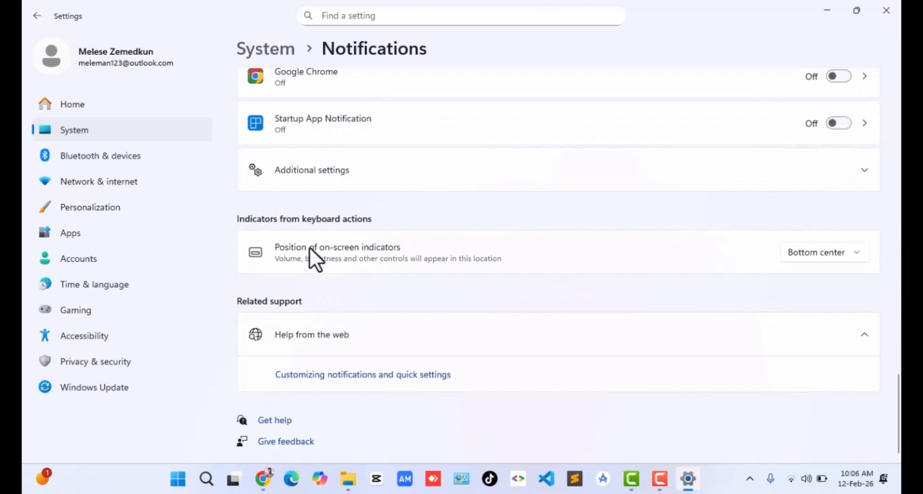
pyautogui.click(279, 169)
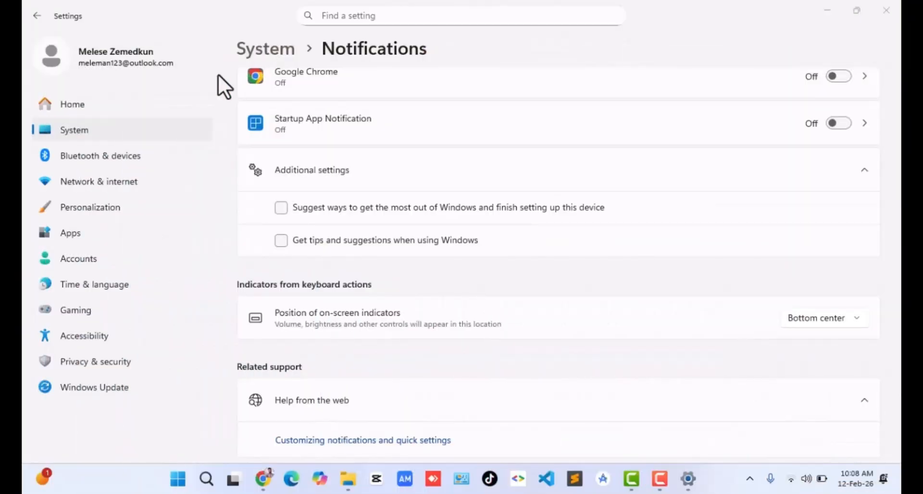
# Open the Night light settings within the Display page of the System settings
pyautogui.click(71, 133)
pyautogui.click(72, 132)
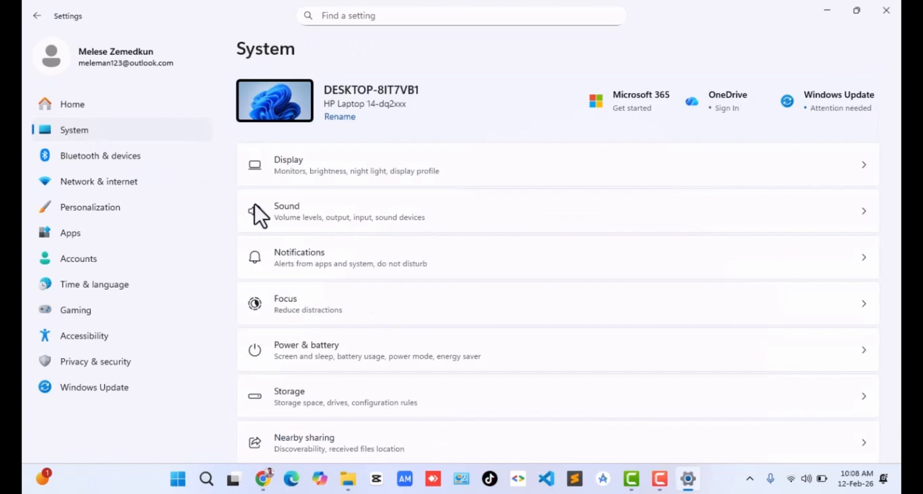
pyautogui.click(293, 173)
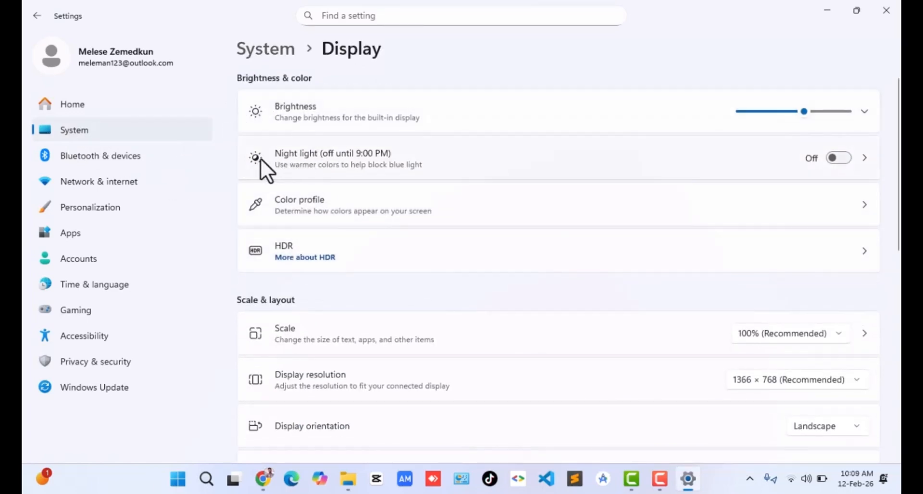
pyautogui.click(290, 165)
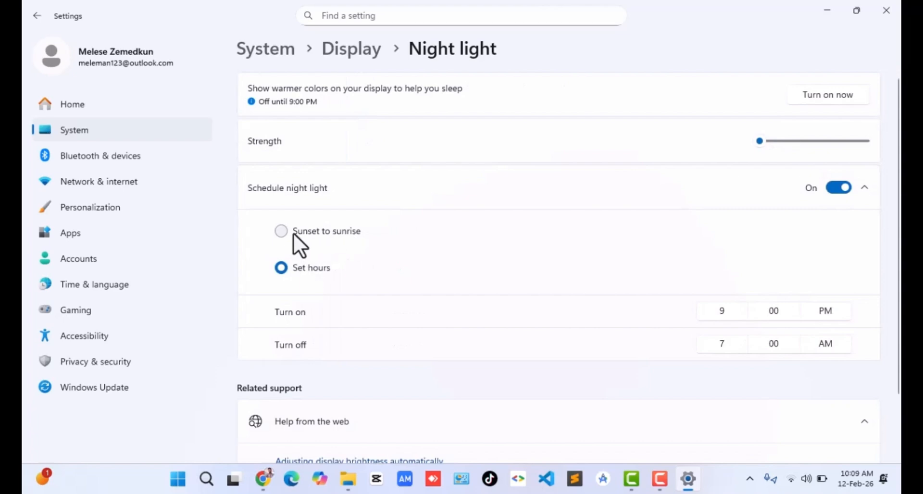
# Try out the night light strength adjustment and the immediate on/off control
pyautogui.moveTo(760, 141)
pyautogui.mouseDown()
pyautogui.moveTo(823, 150)
pyautogui.moveTo(726, 145)
pyautogui.moveTo(837, 145)
pyautogui.moveTo(766, 141)
pyautogui.mouseUp()
pyautogui.click(812, 94)
pyautogui.click(812, 94)
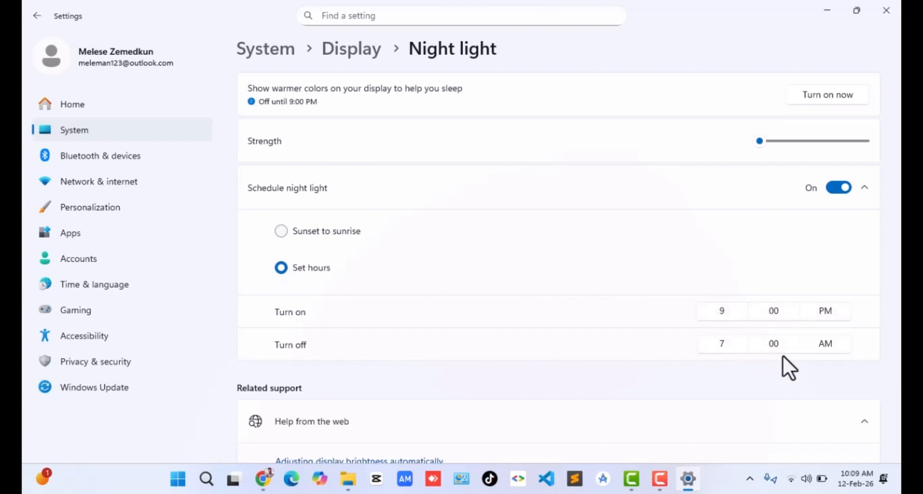
pyautogui.scroll(-3, 377, 276)
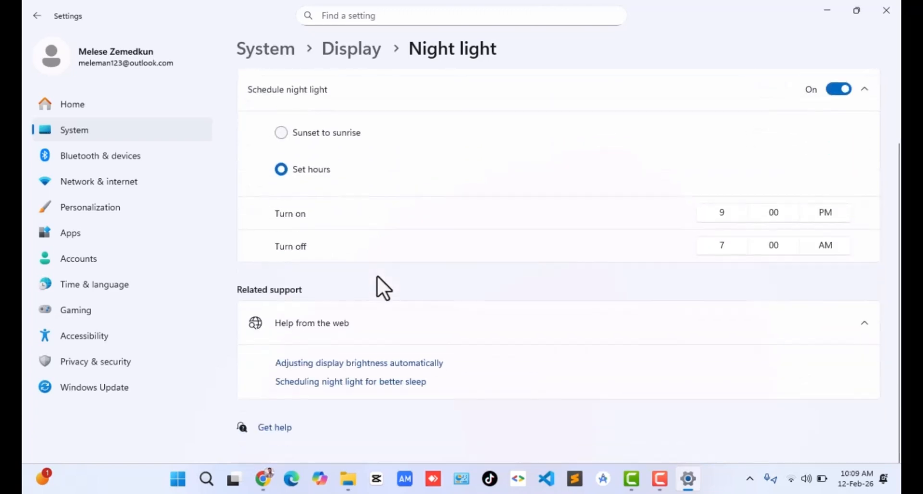
pyautogui.scroll(3, 377, 275)
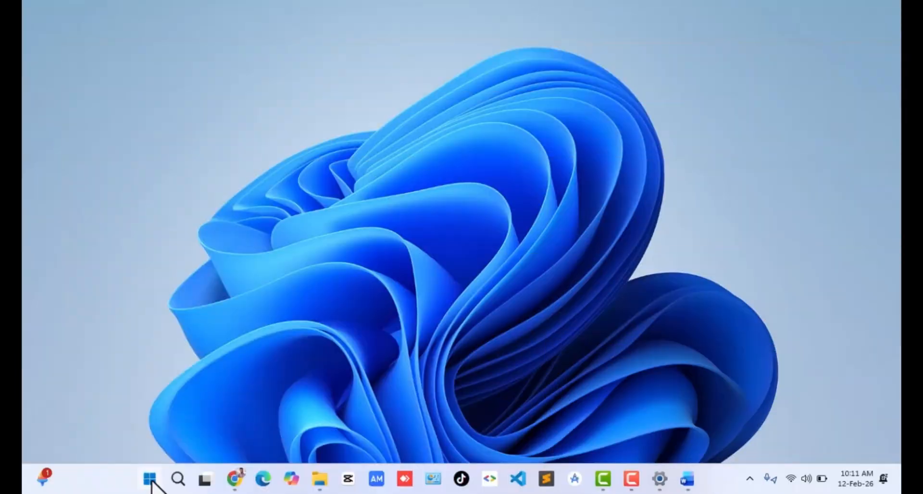
# Search for the Settings app, open the Clipboard page of the System settings and keep Clipboard history turned on
pyautogui.click(150, 479)
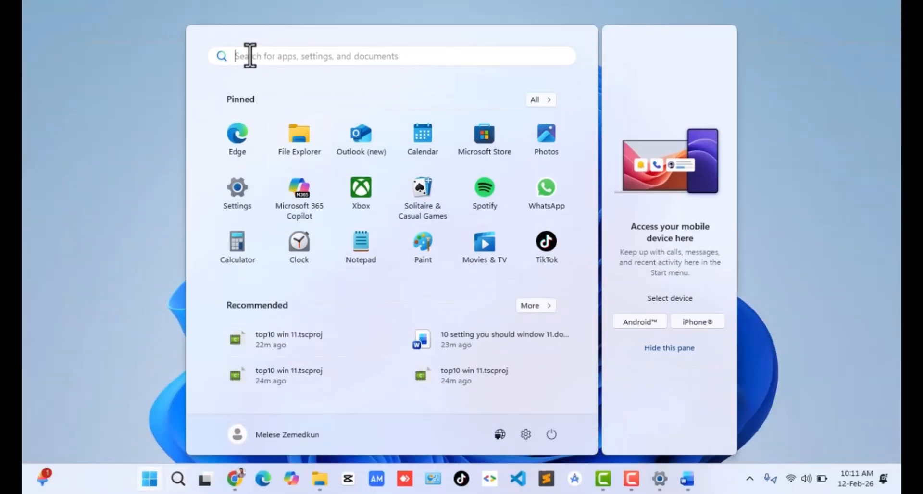
pyautogui.click(151, 480)
pyautogui.write('set')
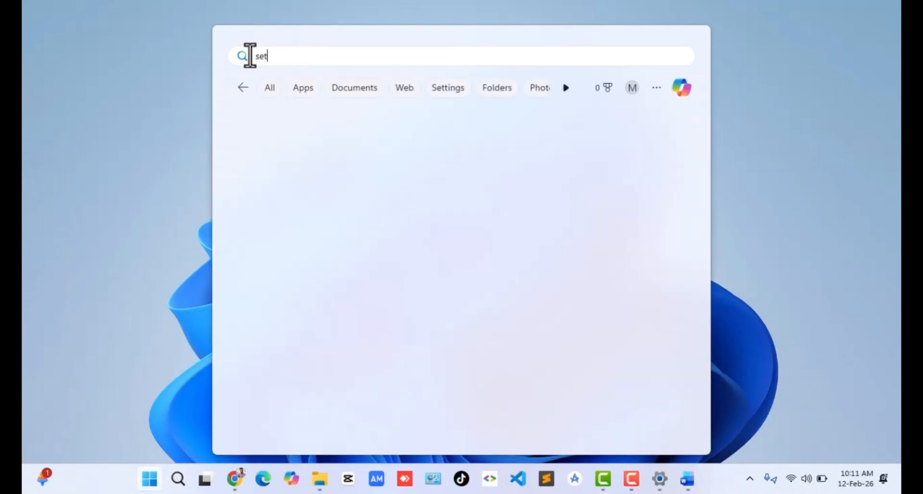
pyautogui.write('t')
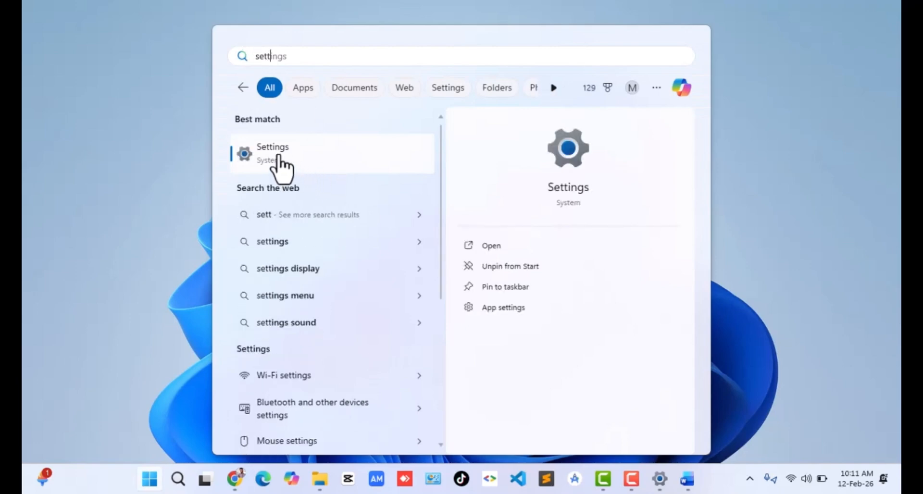
pyautogui.click(278, 154)
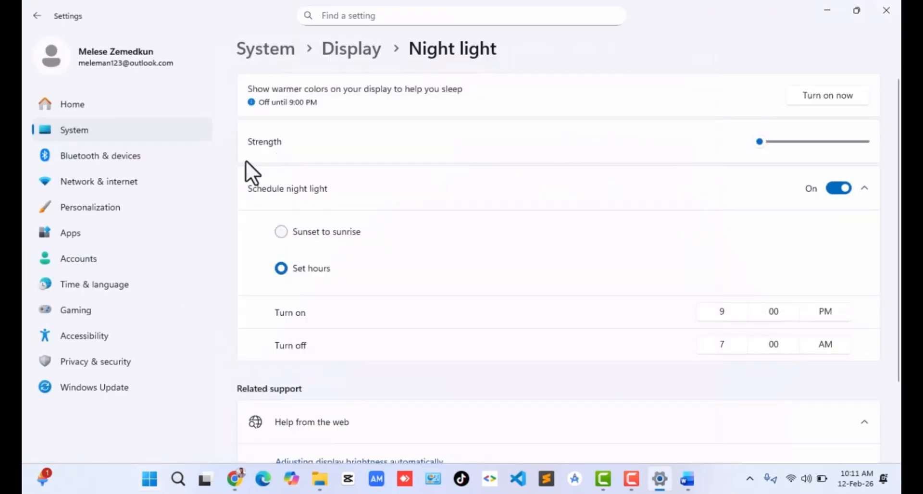
pyautogui.click(68, 130)
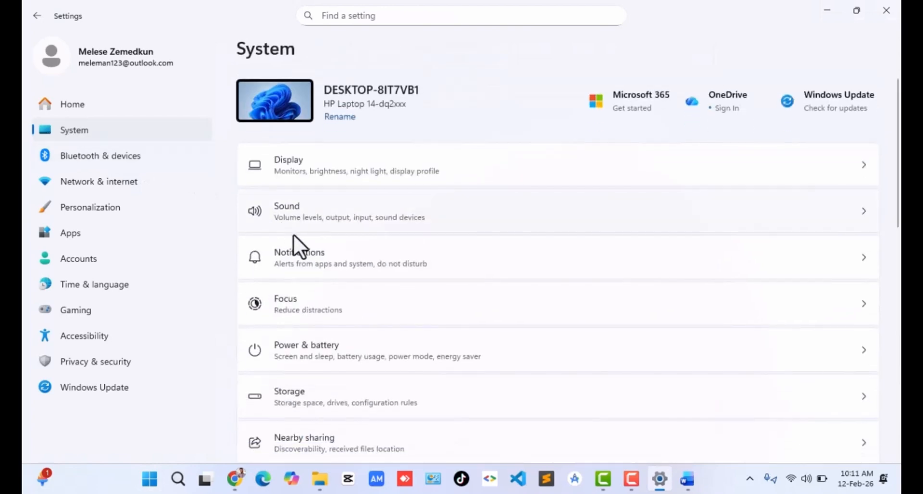
pyautogui.scroll(-8, 293, 235)
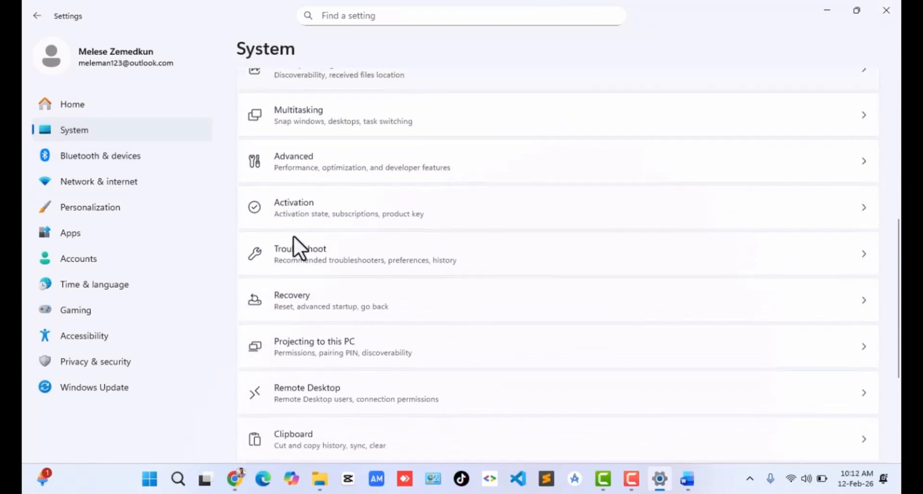
pyautogui.scroll(-3, 293, 236)
pyautogui.click(267, 330)
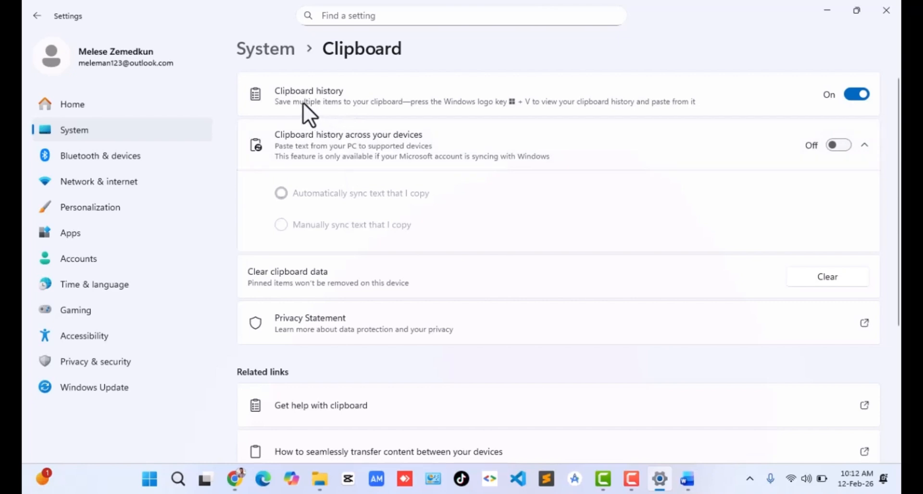
pyautogui.click(848, 95)
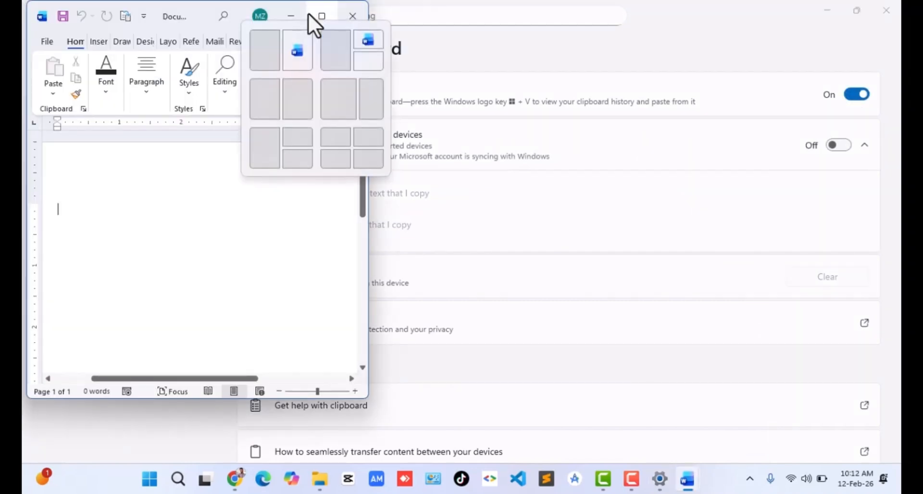
# Maximize the blank Word document and open the Windows clipboard history over it
pyautogui.click(320, 16)
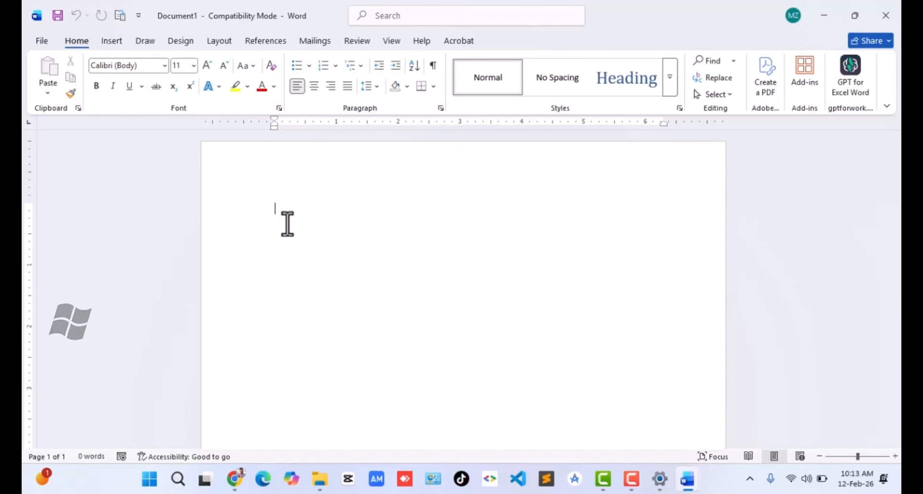
pyautogui.press('super+v')
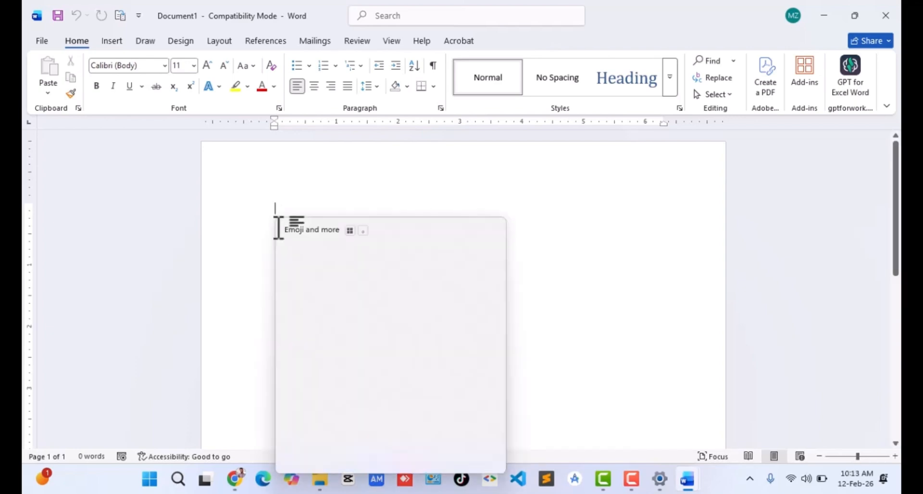
pyautogui.press('super')
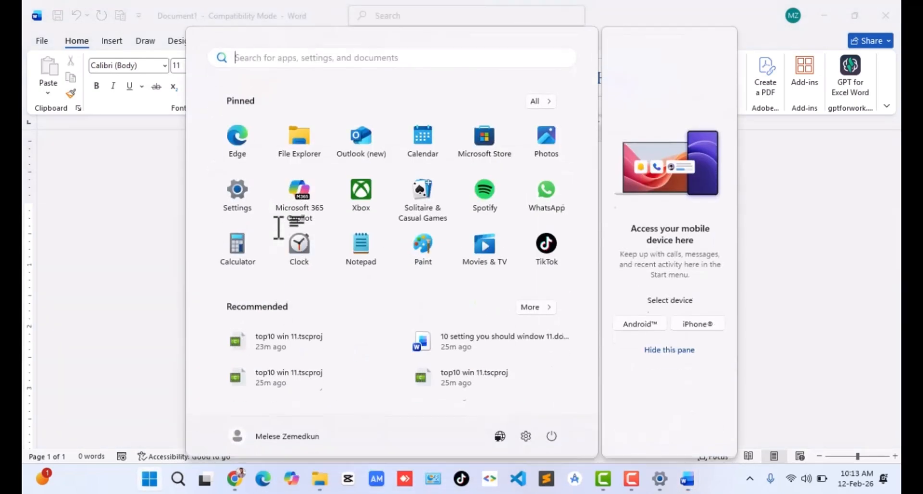
pyautogui.click(143, 188)
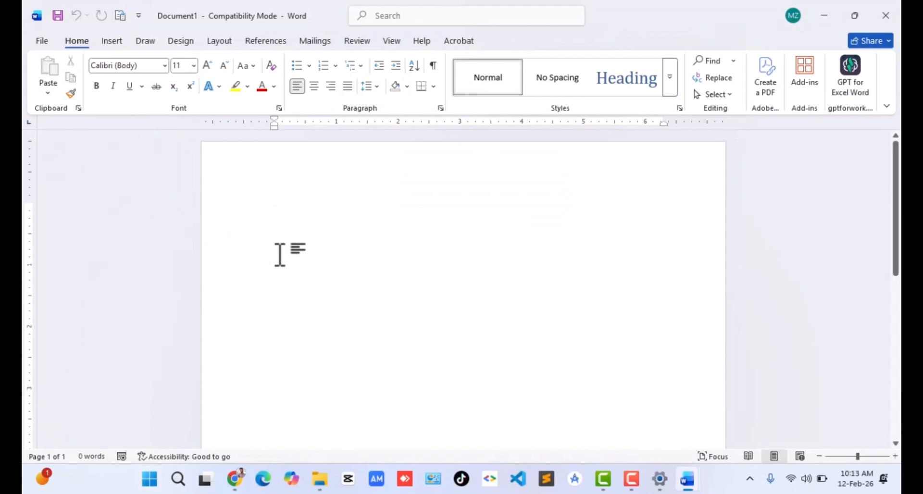
pyautogui.press('super+v')
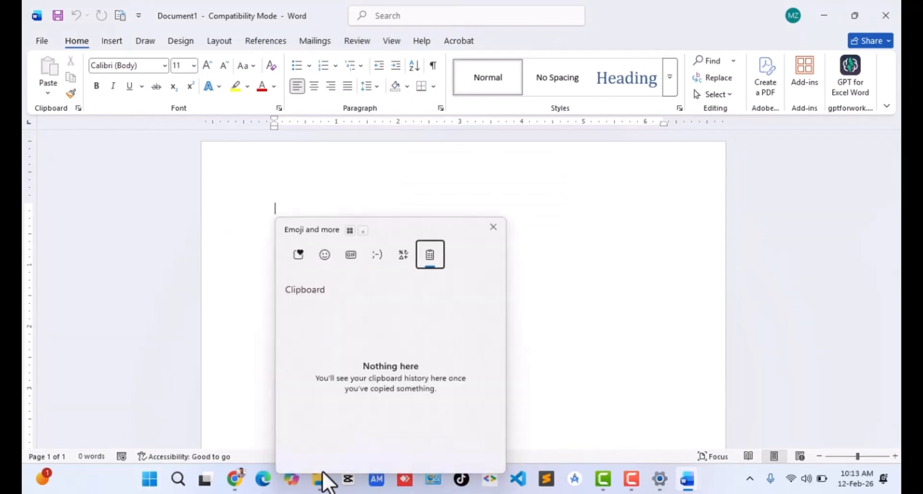
# Switch to the lipsum.com page in Chrome and copy the passage from "an unknown printer" to "type specimen"
pyautogui.click(232, 480)
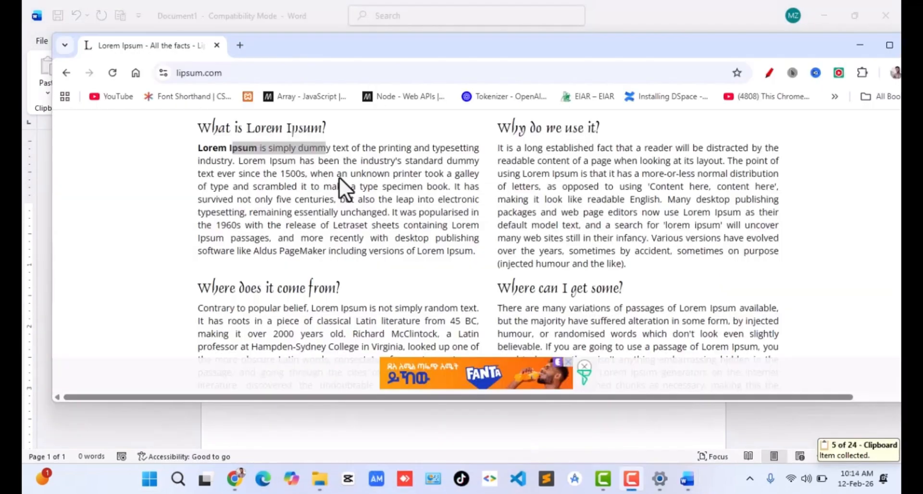
pyautogui.moveTo(337, 176); pyautogui.dragTo(376, 176)
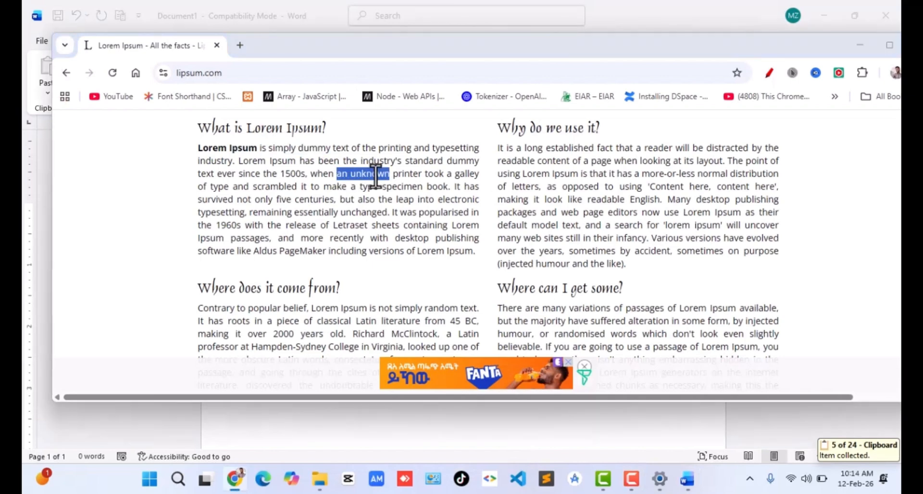
pyautogui.click(376, 176)
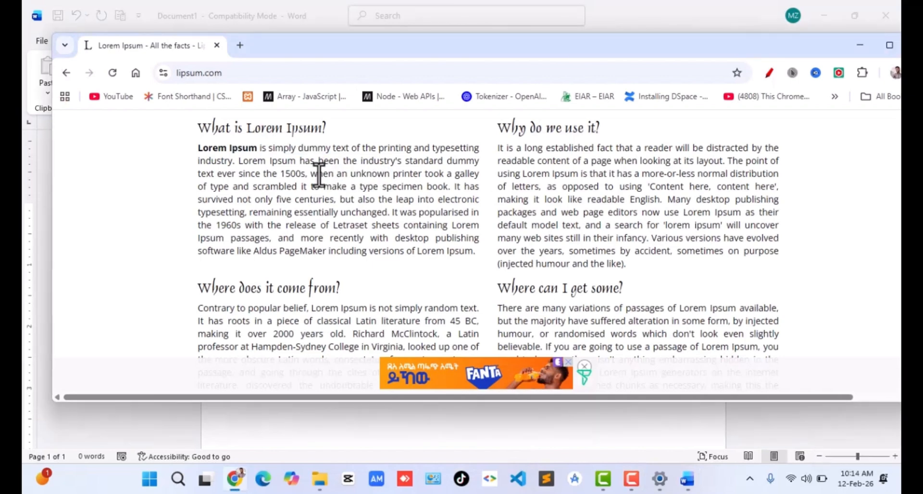
pyautogui.moveTo(337, 174); pyautogui.dragTo(420, 188)
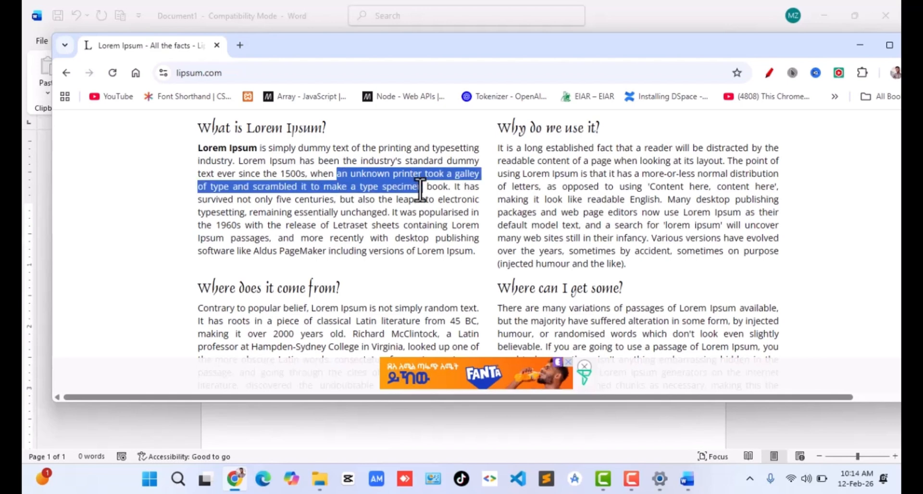
pyautogui.rightClick(421, 190)
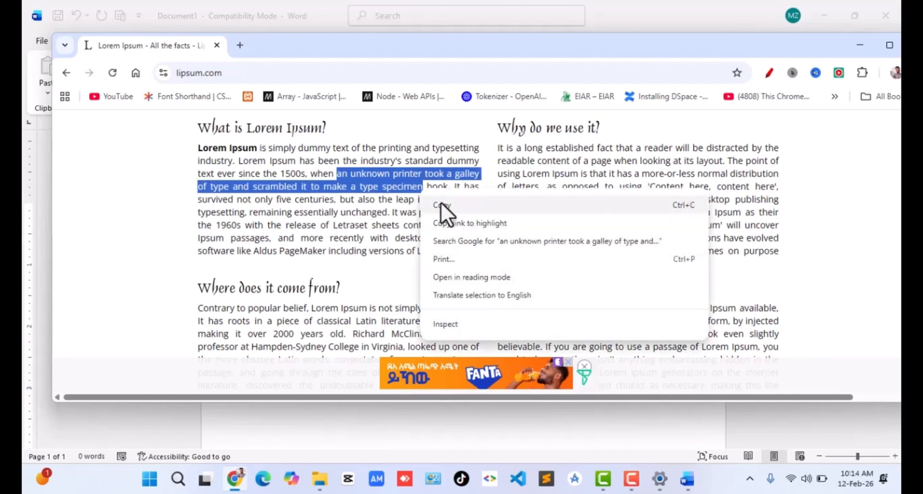
pyautogui.click(441, 203)
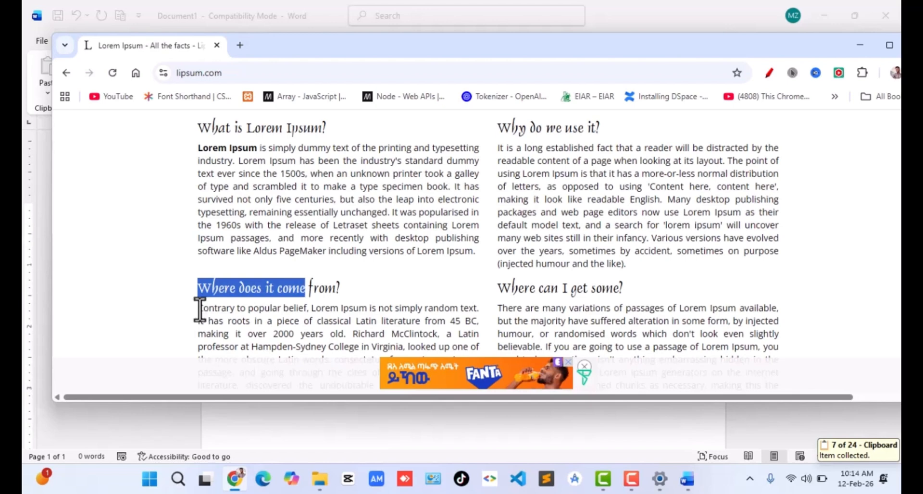
# Copy the start of the "Where does it come from?" paragraph, from "Contrary to popular belief" to "roots in a piece o"
pyautogui.moveTo(200, 308); pyautogui.dragTo(275, 315)
pyautogui.rightClick(275, 315)
pyautogui.click(296, 326)
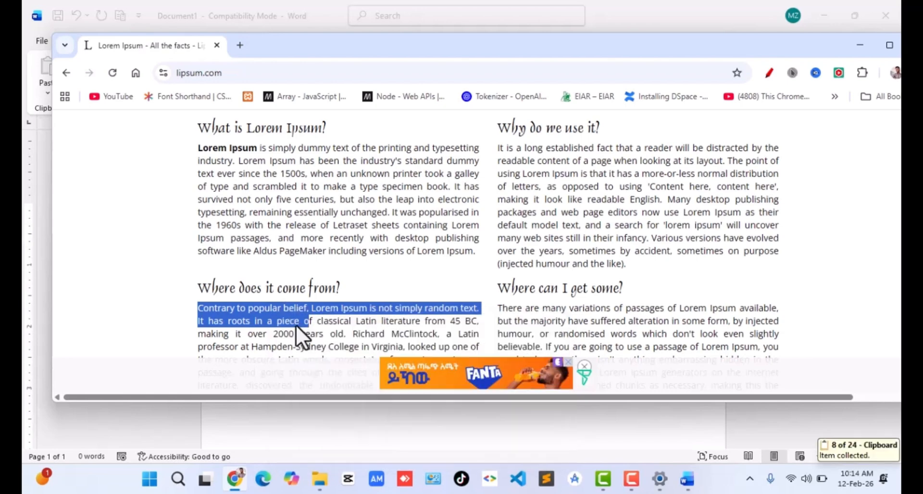
# Switch back to the blank Word document and open the clipboard history to view the copied items
pyautogui.click(688, 482)
pyautogui.click(697, 415)
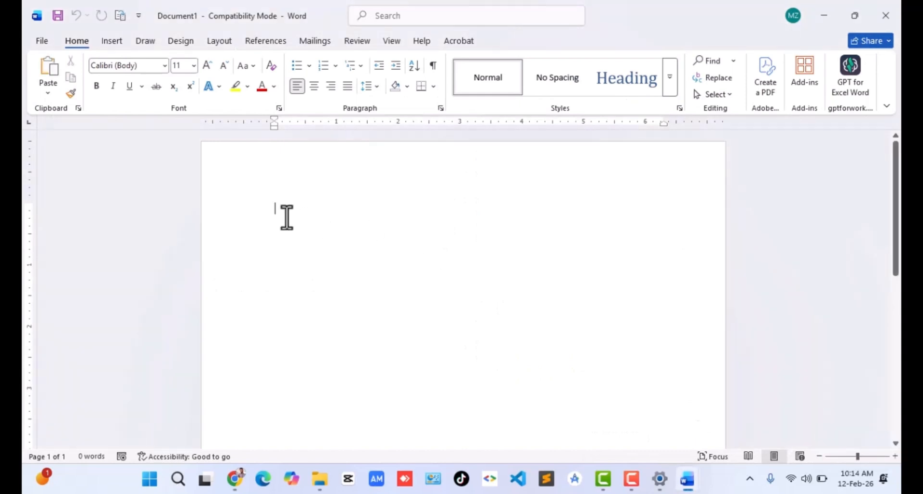
pyautogui.press('super+v')
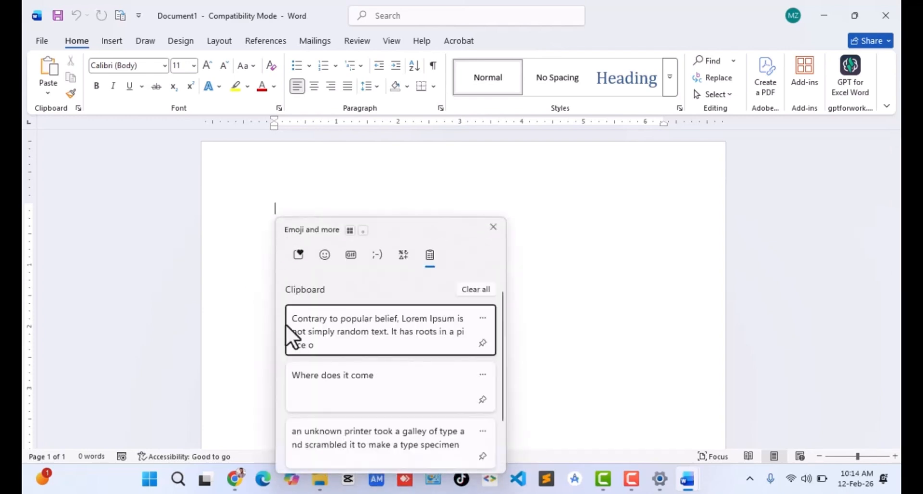
# Look through the whole list of copied text items in the clipboard history
pyautogui.scroll(-2, 318, 349)
pyautogui.scroll(2, 318, 349)
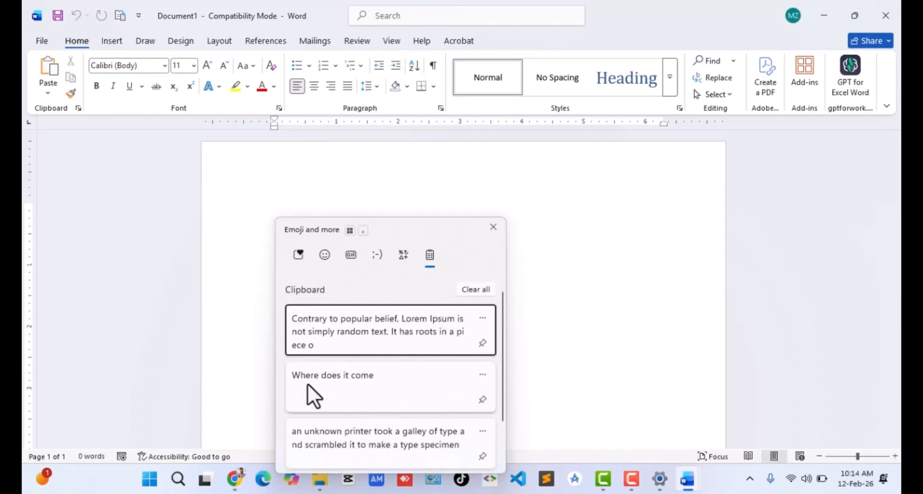
pyautogui.scroll(-2, 349, 417)
pyautogui.scroll(2, 349, 418)
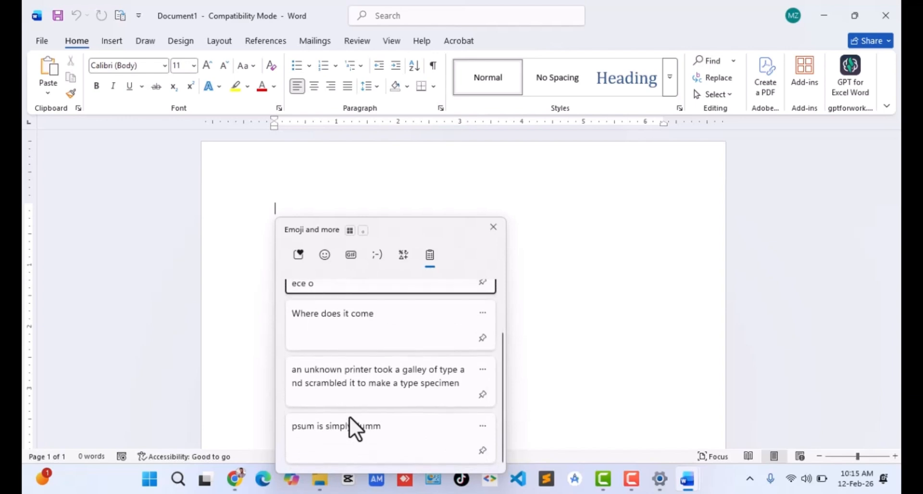
pyautogui.scroll(-1, 349, 416)
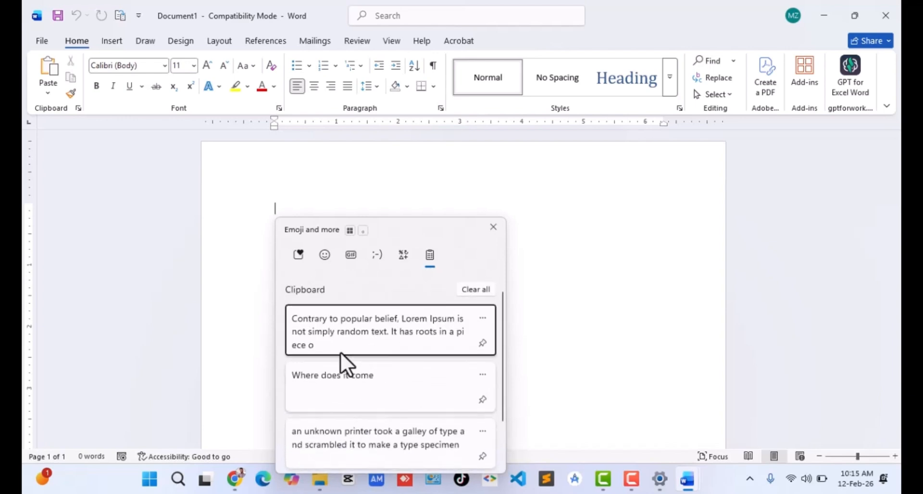
# Switch from Word to the Clipboard page in Settings to review its options, and minimize the Settings window
pyautogui.click(665, 481)
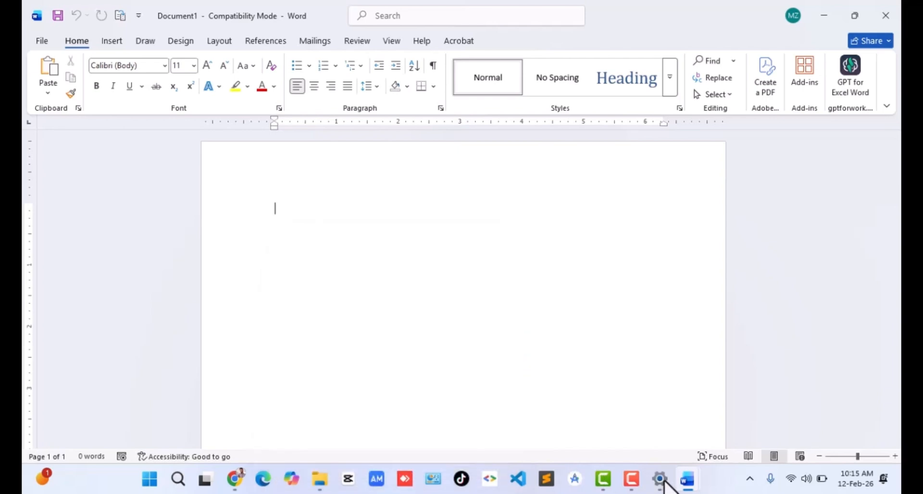
pyautogui.click(664, 480)
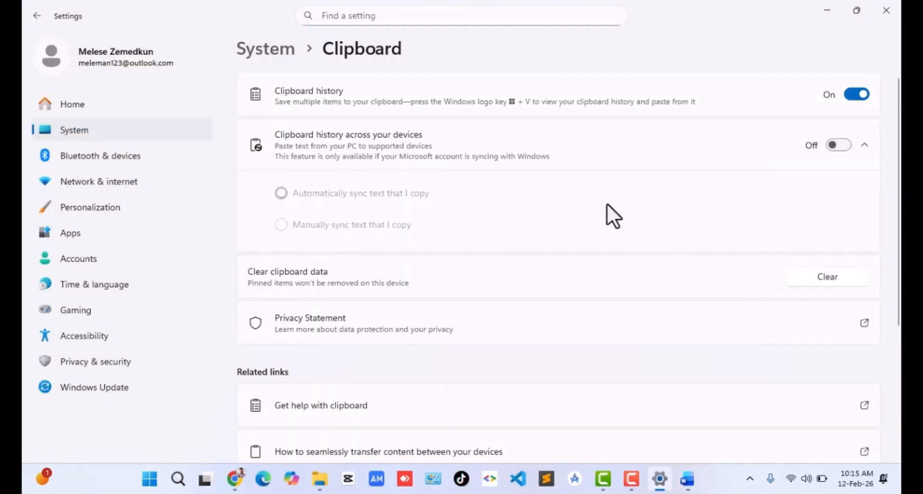
pyautogui.scroll(-1, 682, 97)
pyautogui.click(826, 10)
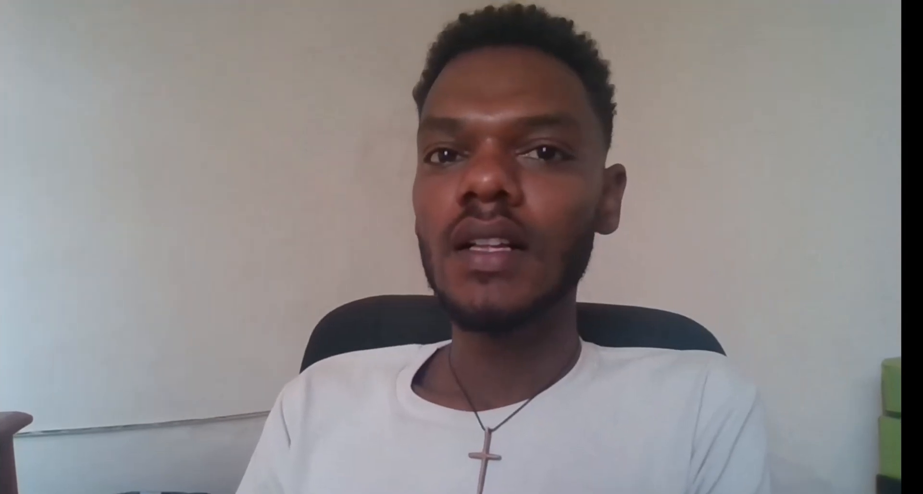